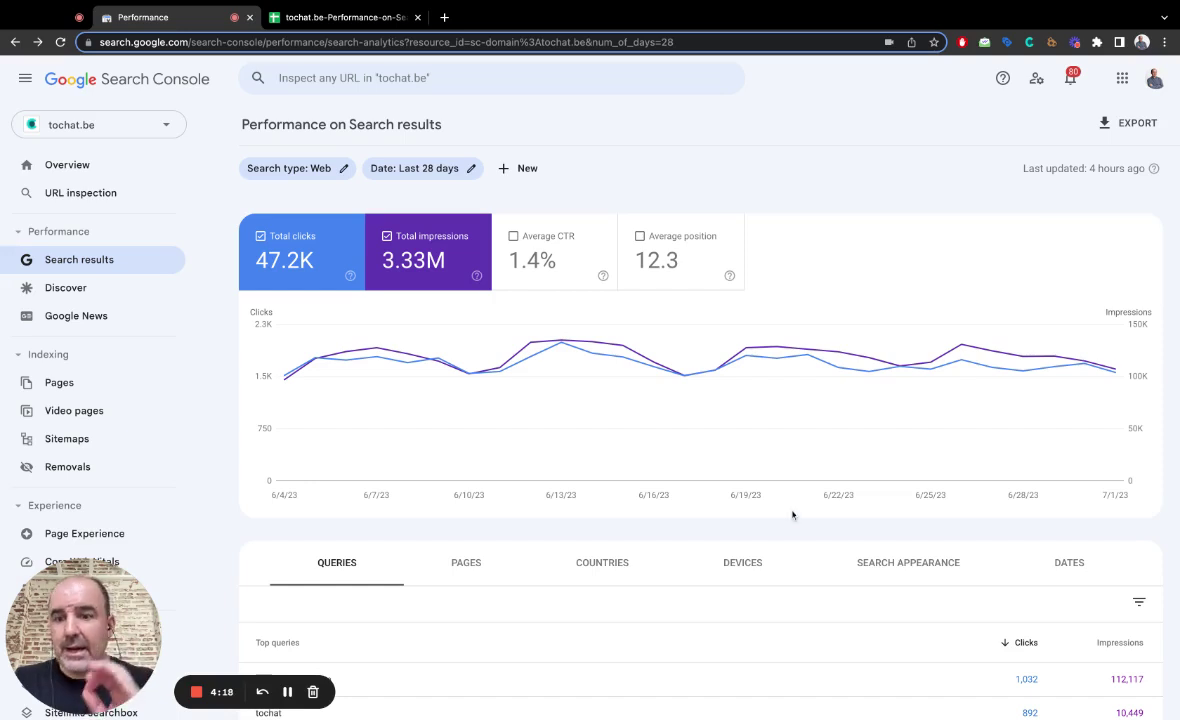
Step: Open the export options for the 28-day tochat.be search performance report
left_click(1137, 124)
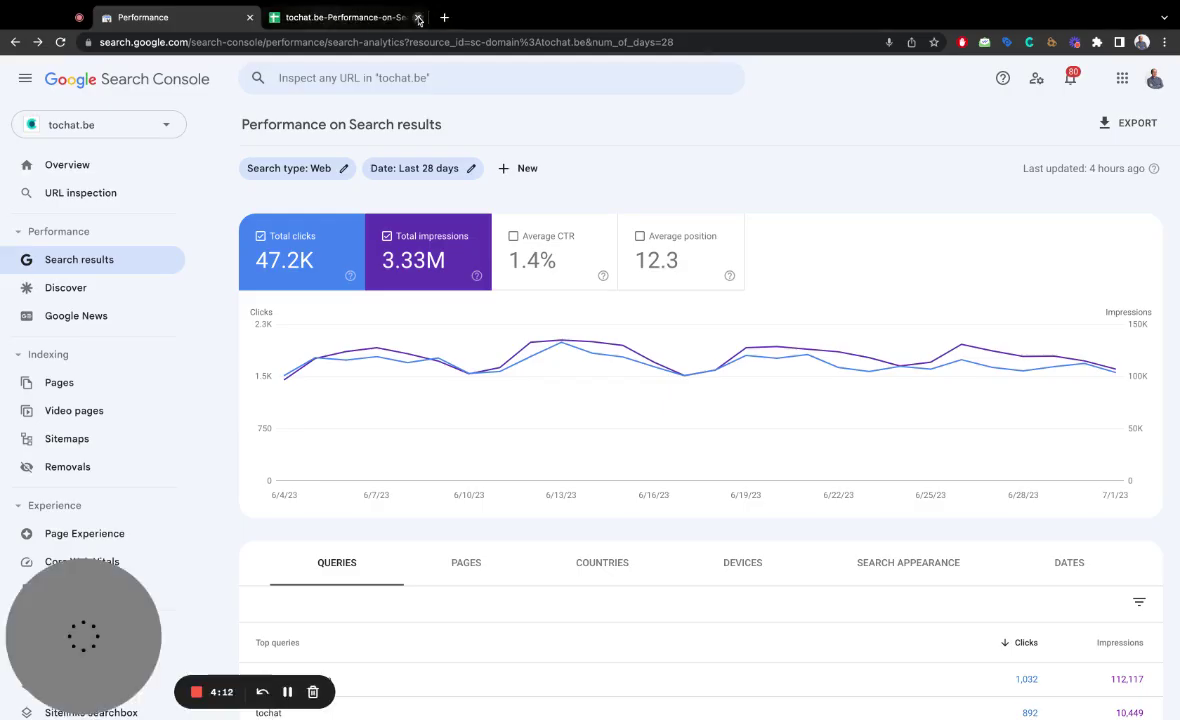
Step: Switch to the exported spreadsheet and find 'follow up', landing on the first match at row 348
left_click(369, 18)
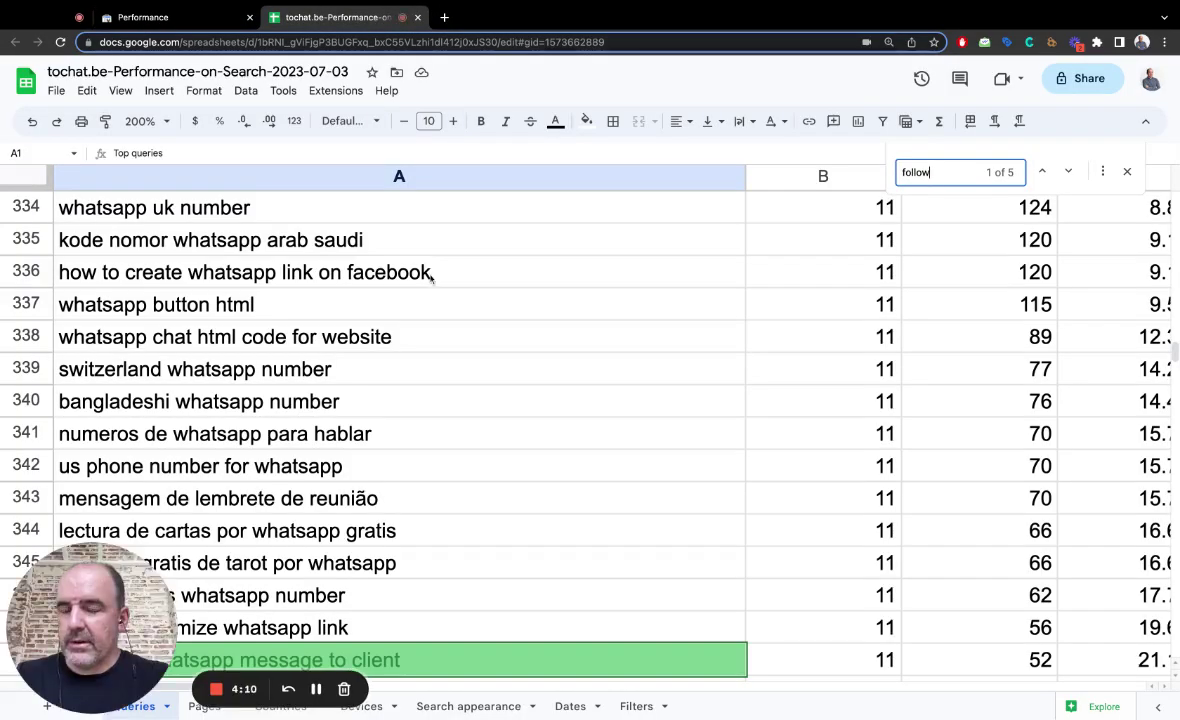
scroll(463, 378, "up", 1)
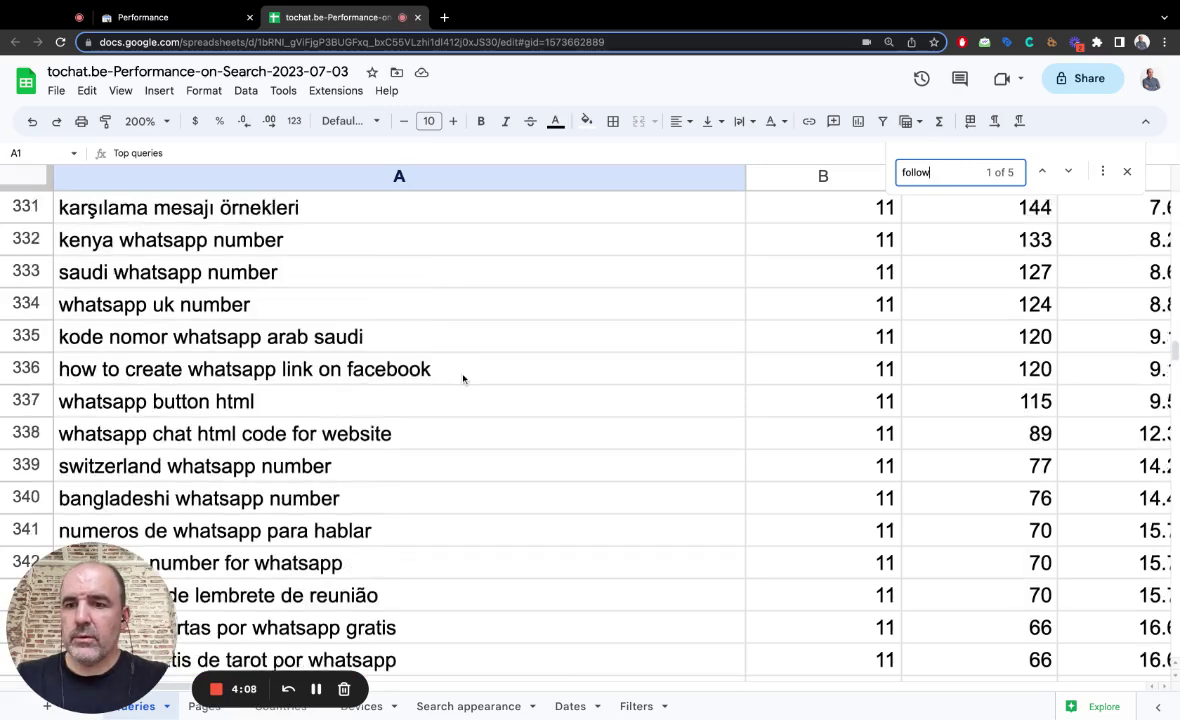
scroll(463, 378, "down", 2)
scroll(463, 378, "down", 3)
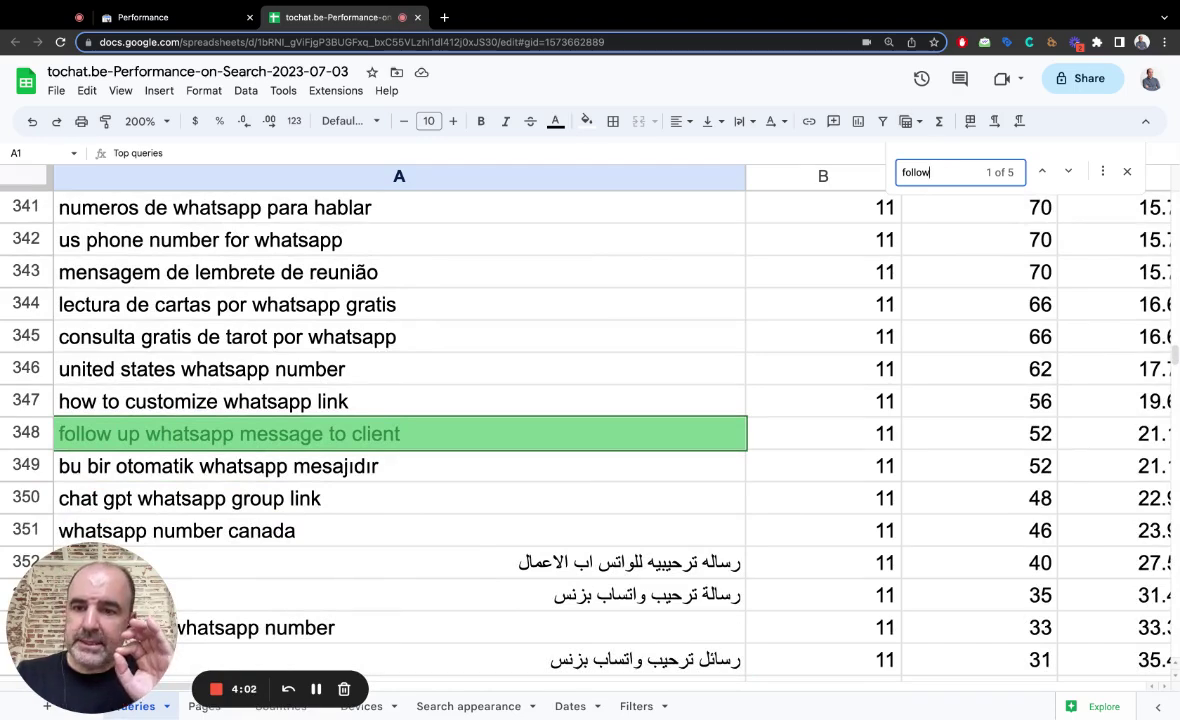
type(" u")
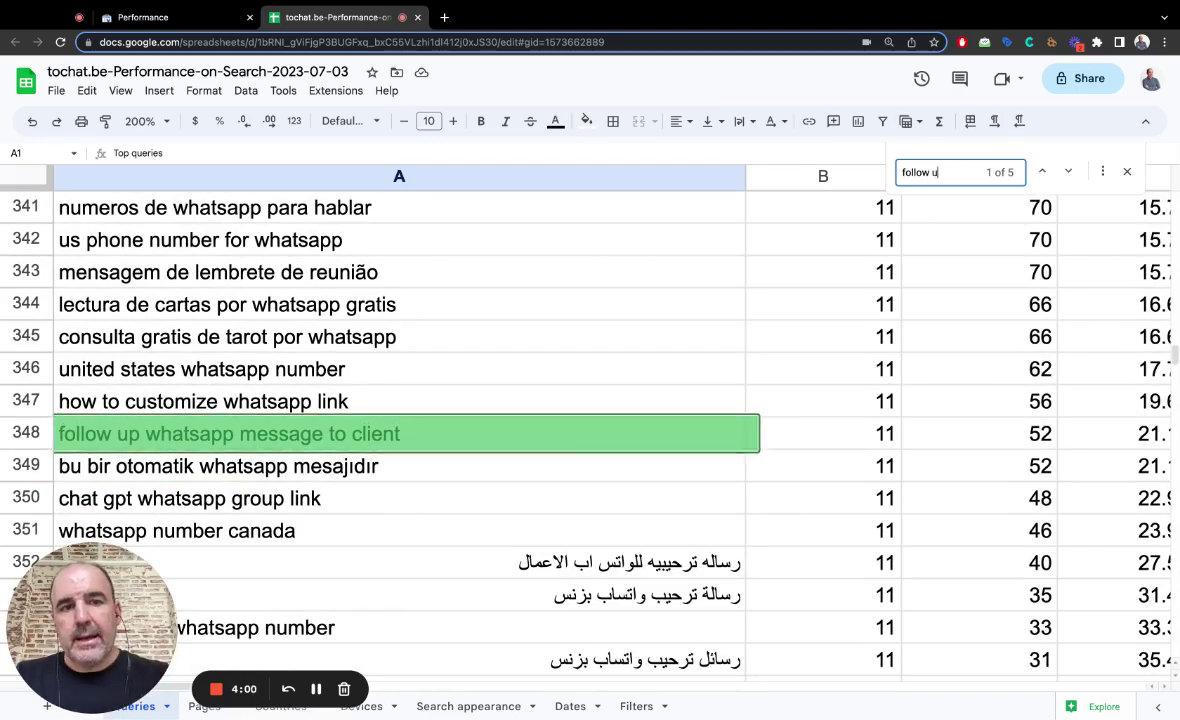
type("p")
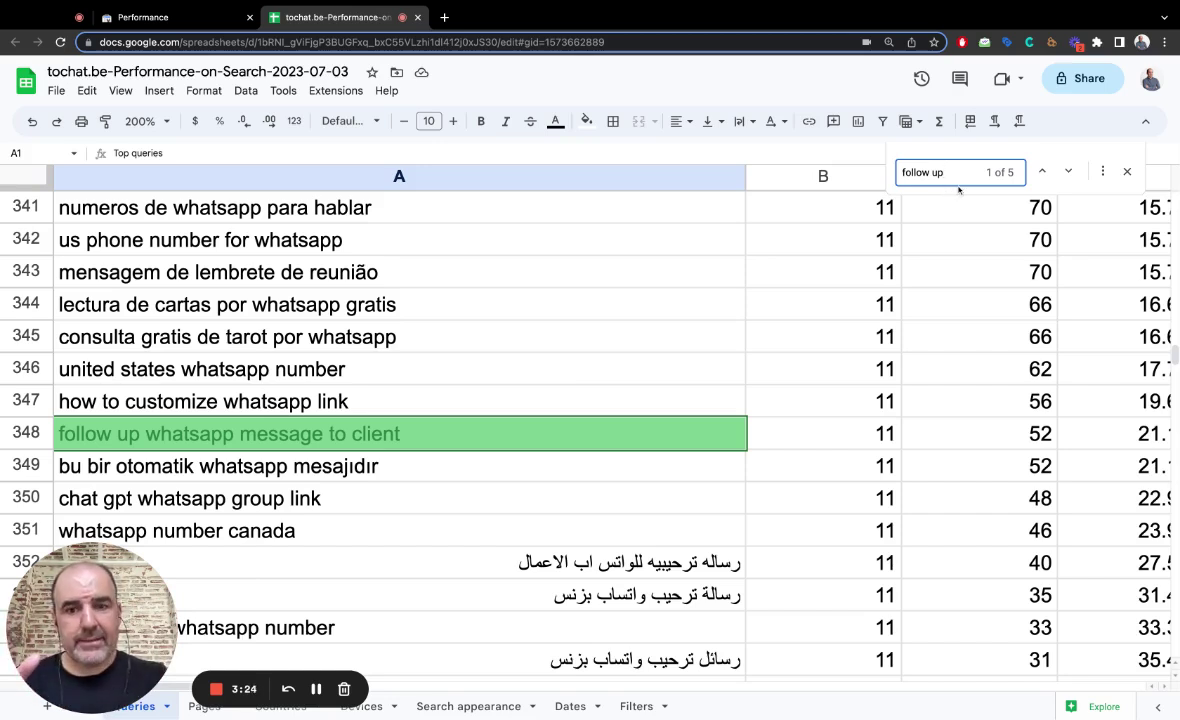
Step: Step to the third 'follow up' match and check row 587's metrics and click-through rate
key("Return")
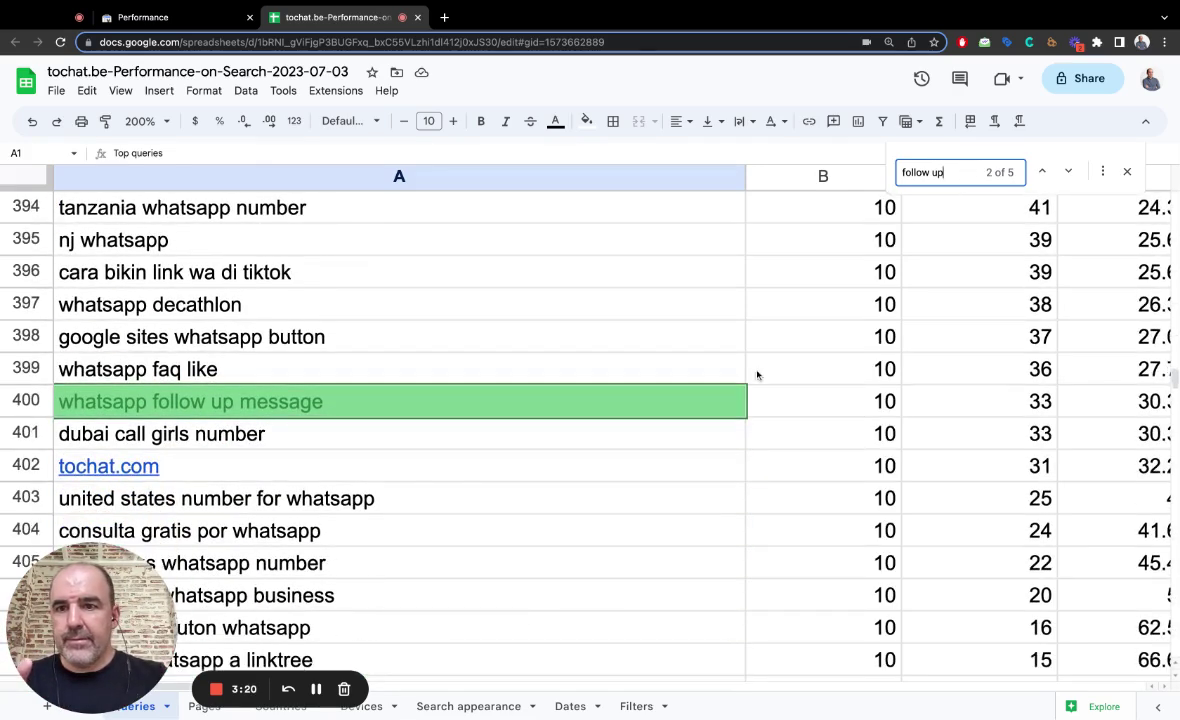
key("Return")
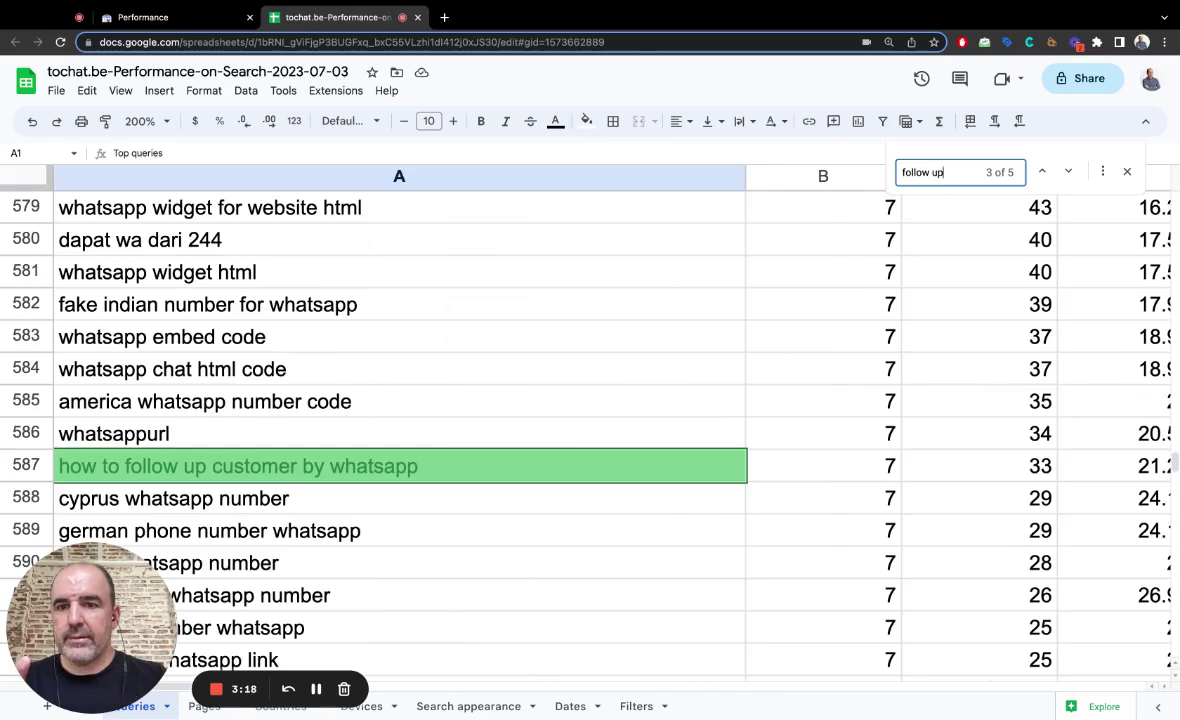
left_click(879, 479)
key("Right")
key("Right")
key("Right")
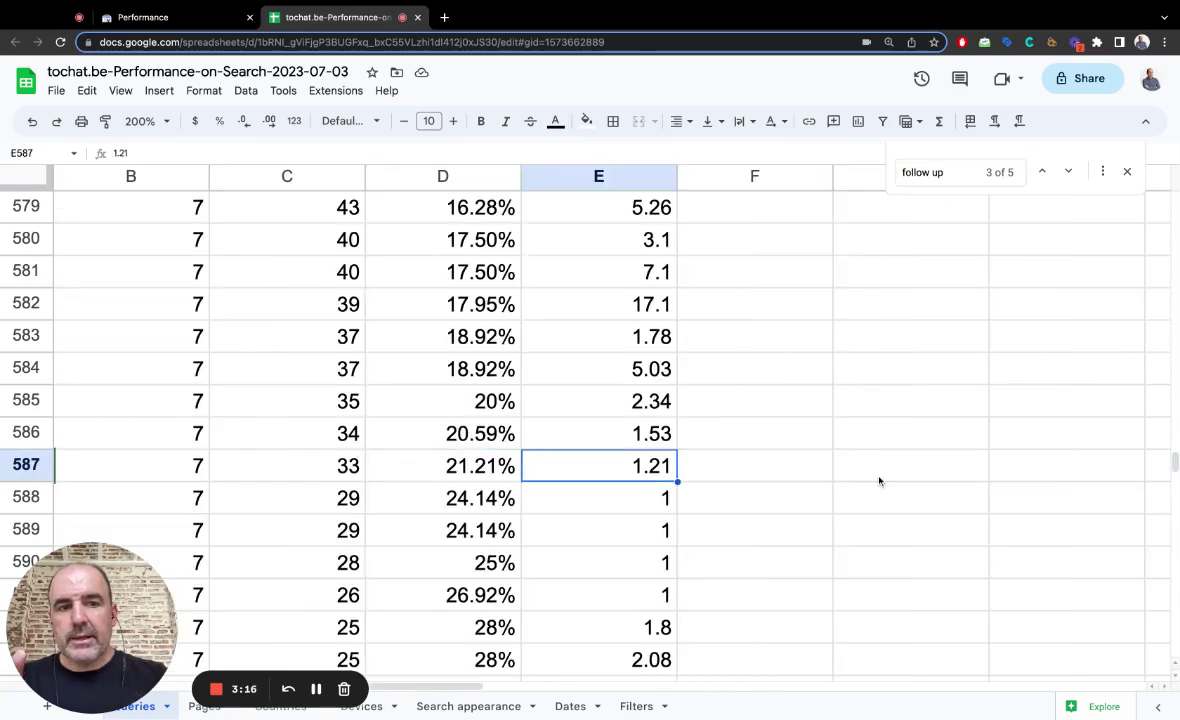
key("Left")
key("Left")
key("Left")
key("Left")
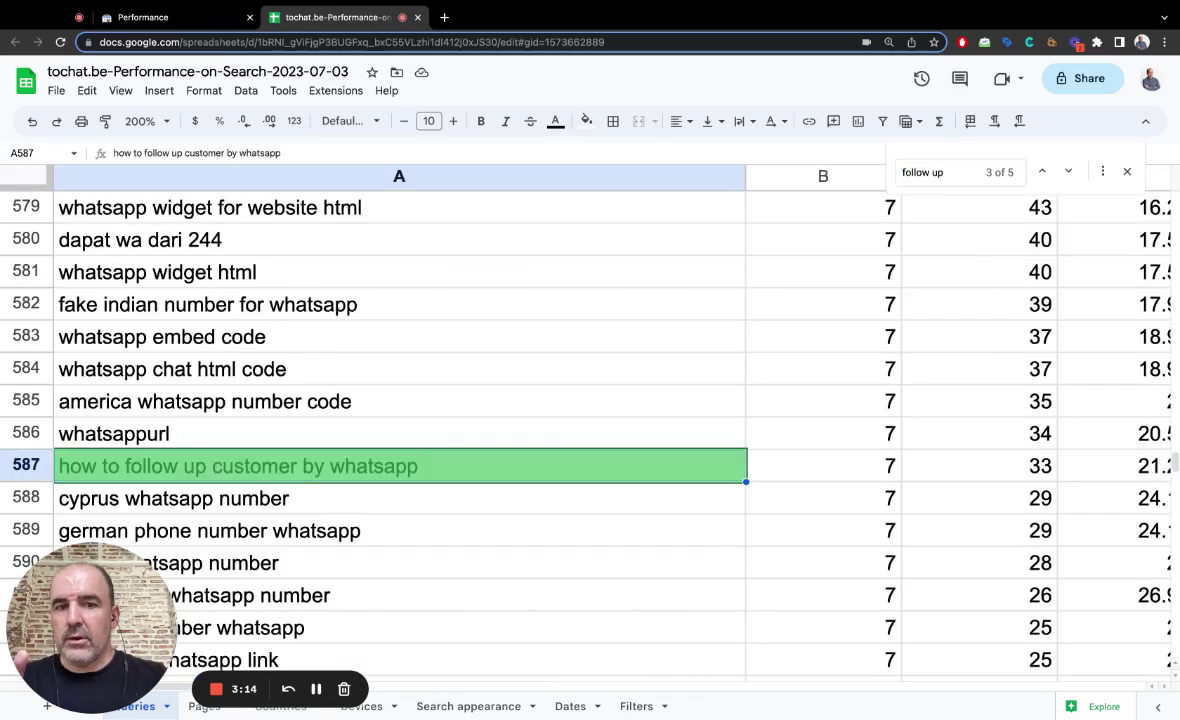
key("Right")
key("Right")
key("Right")
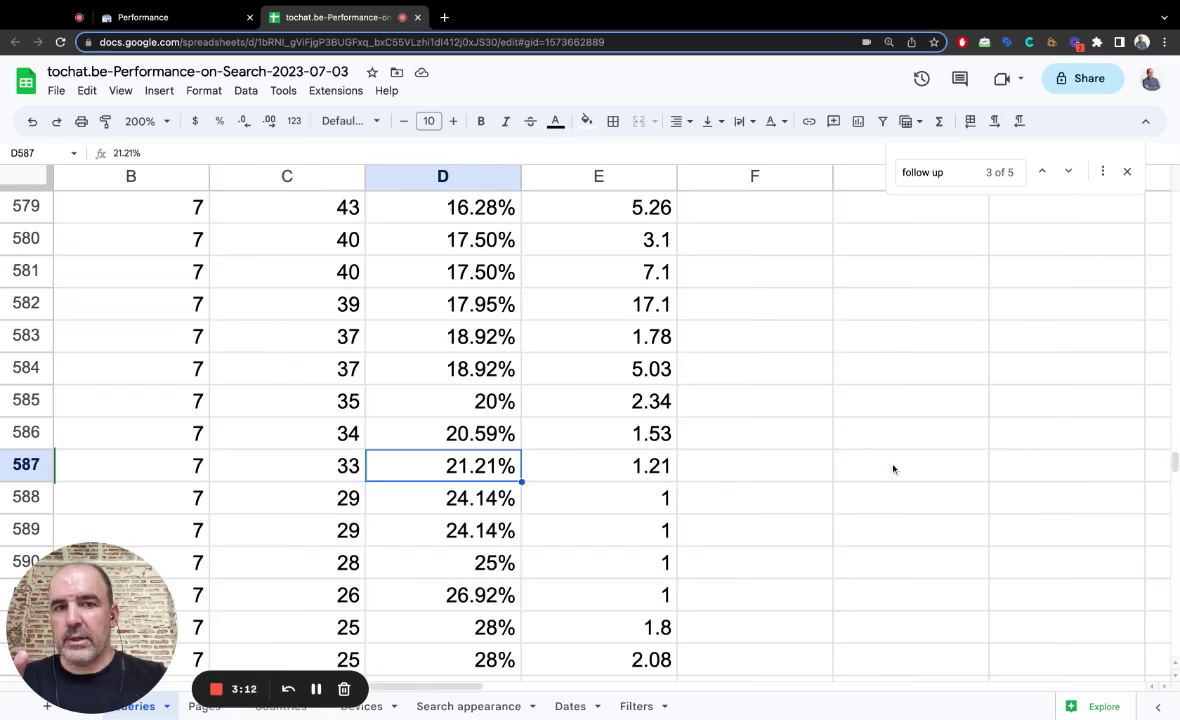
Step: Step through the fourth and fifth matches, narrowing column A to check their click-through rates
left_click(946, 173)
key("Return")
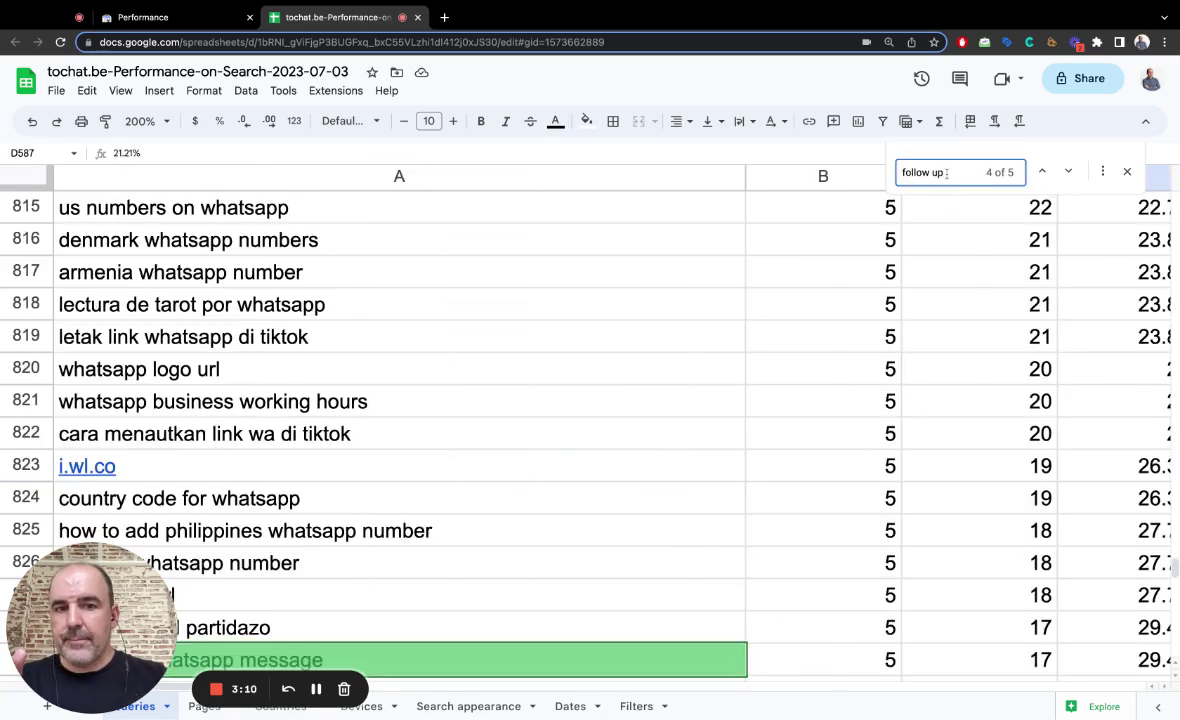
left_click_drag(745, 177, 623, 177)
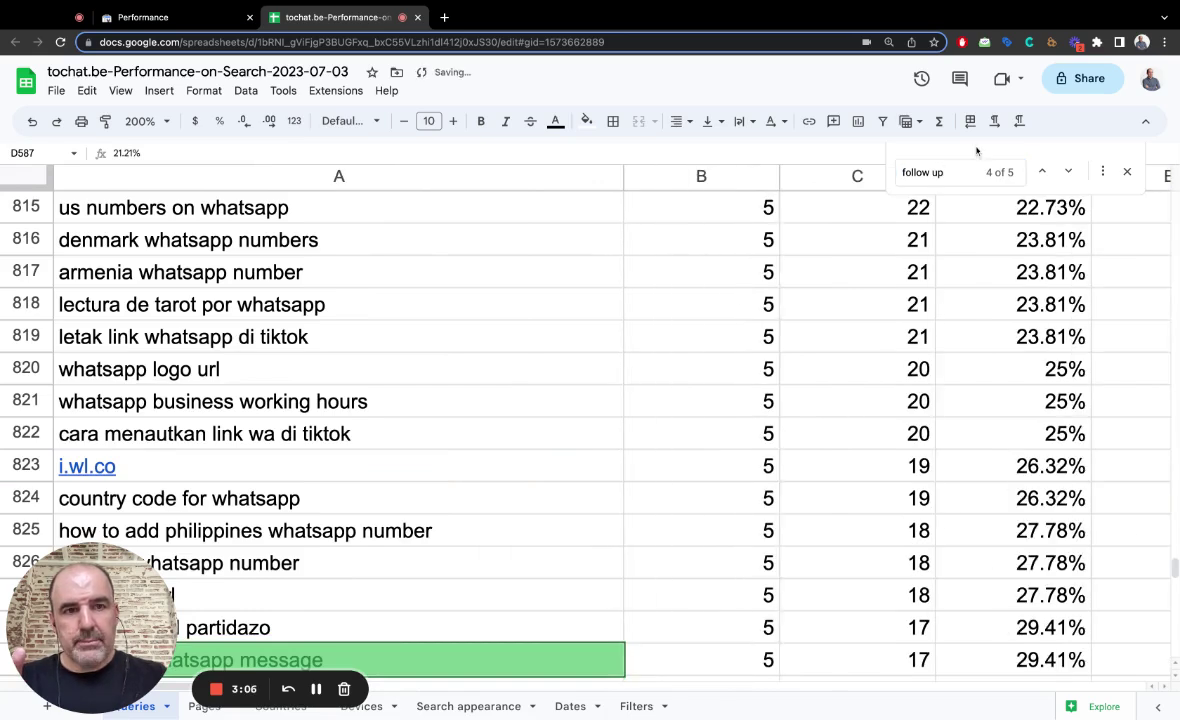
left_click(1048, 662)
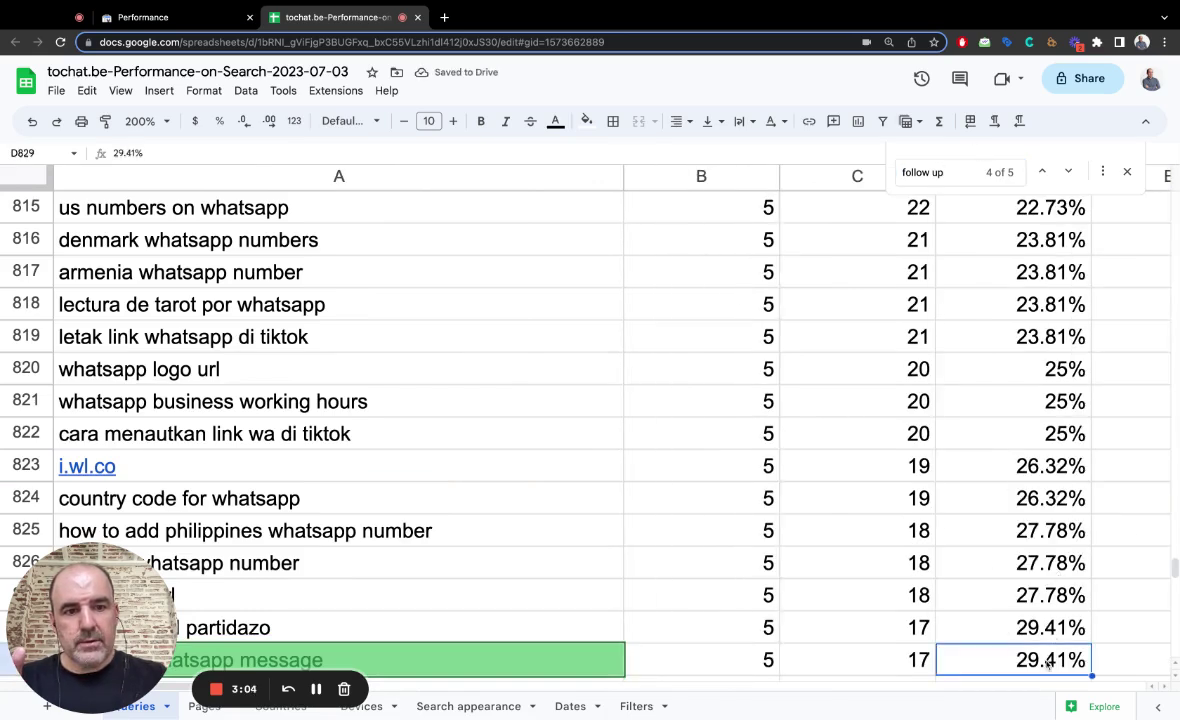
left_click(957, 175)
key("Return")
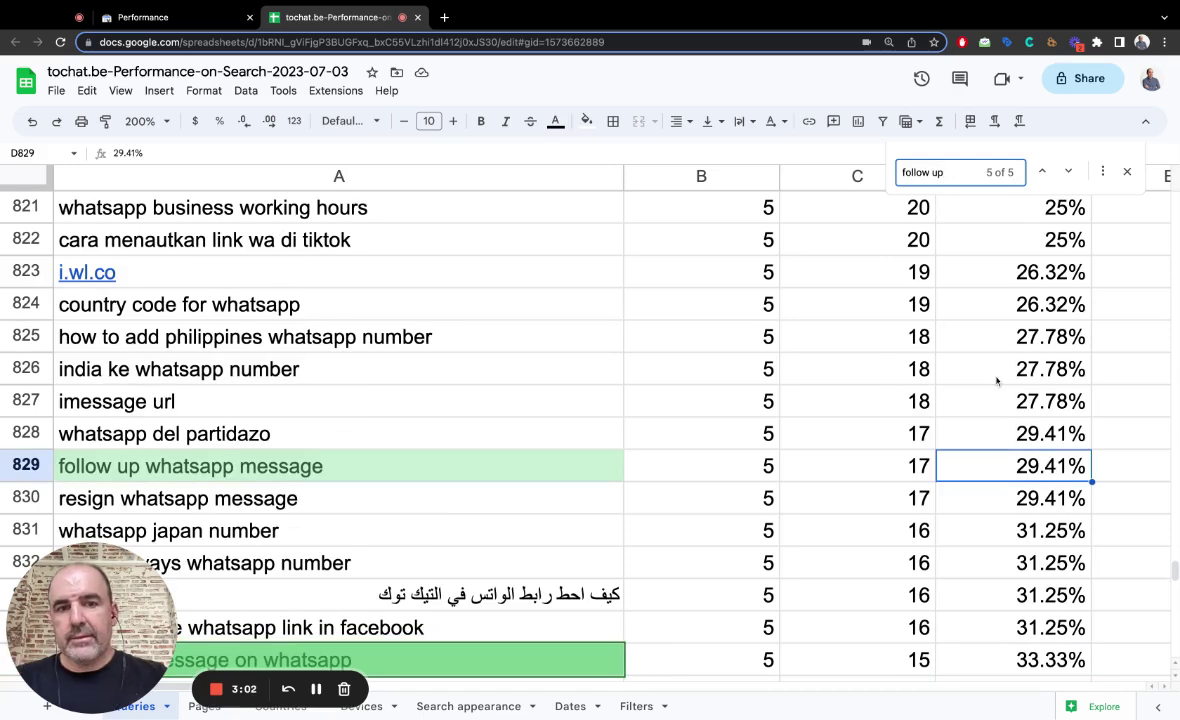
key("Return")
key("Return")
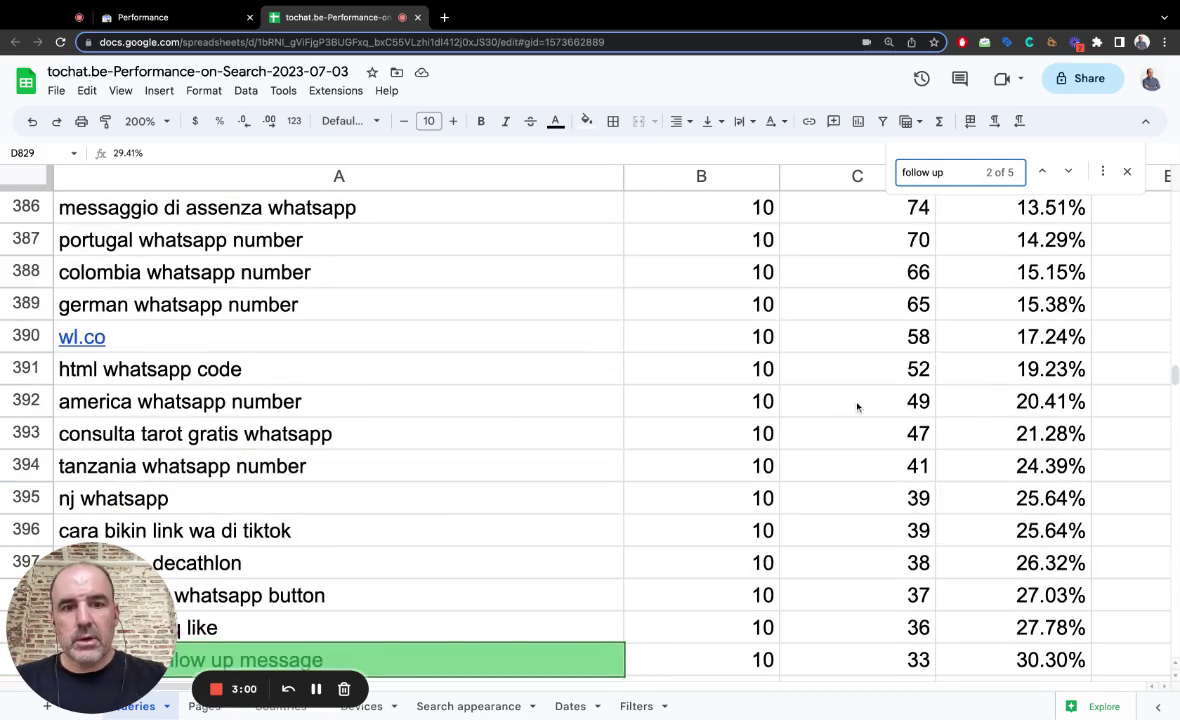
Step: Search for 'follow' instead, step through the matches and select cell A829, 'follow up whatsapp message'
key("BackSpace")
key("BackSpace")
key("BackSpace")
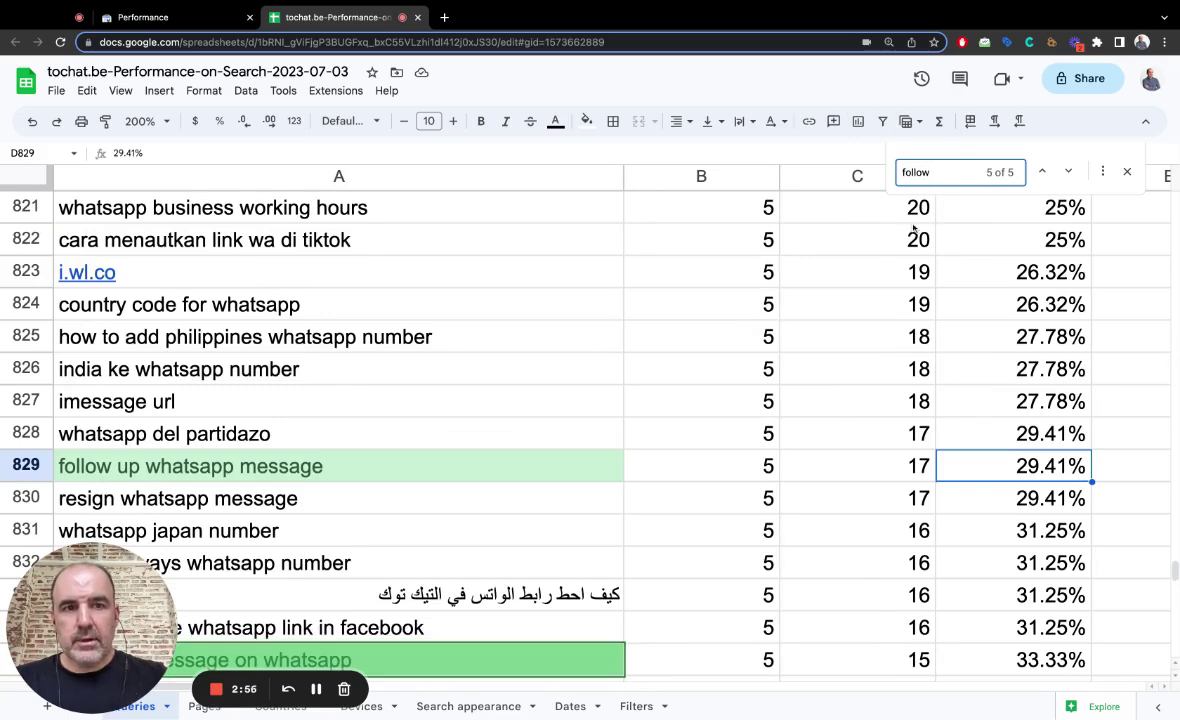
key("Return")
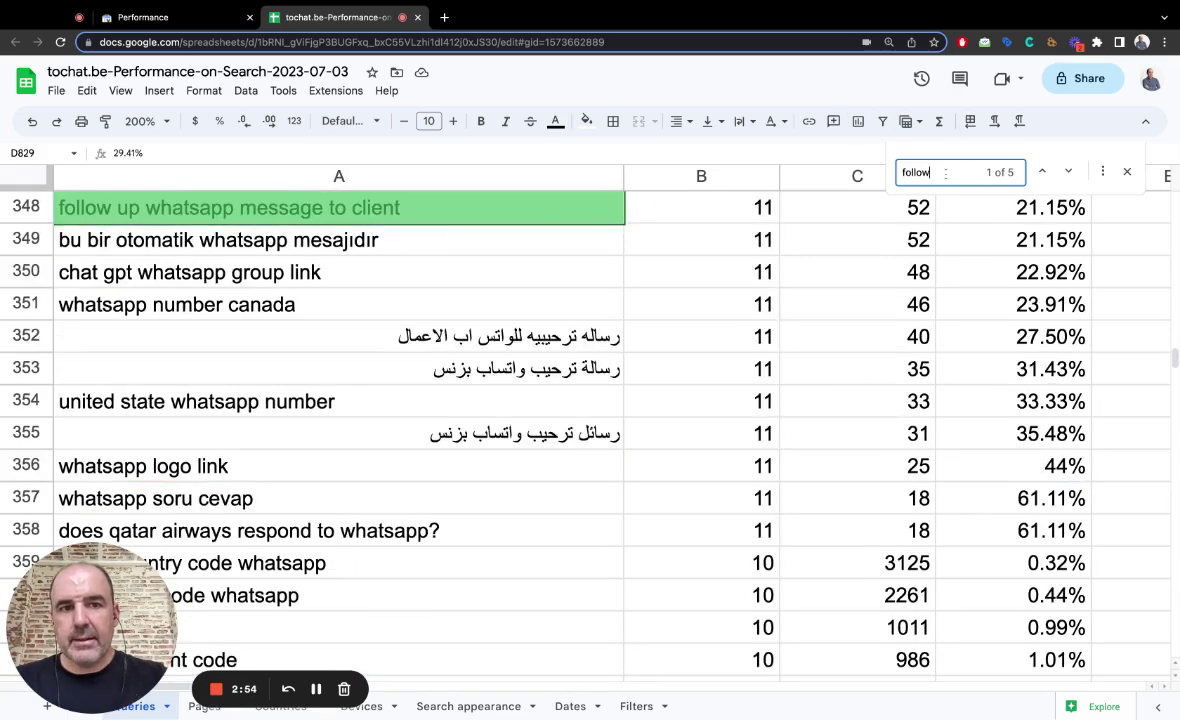
key("Return")
key("Return")
key("Return")
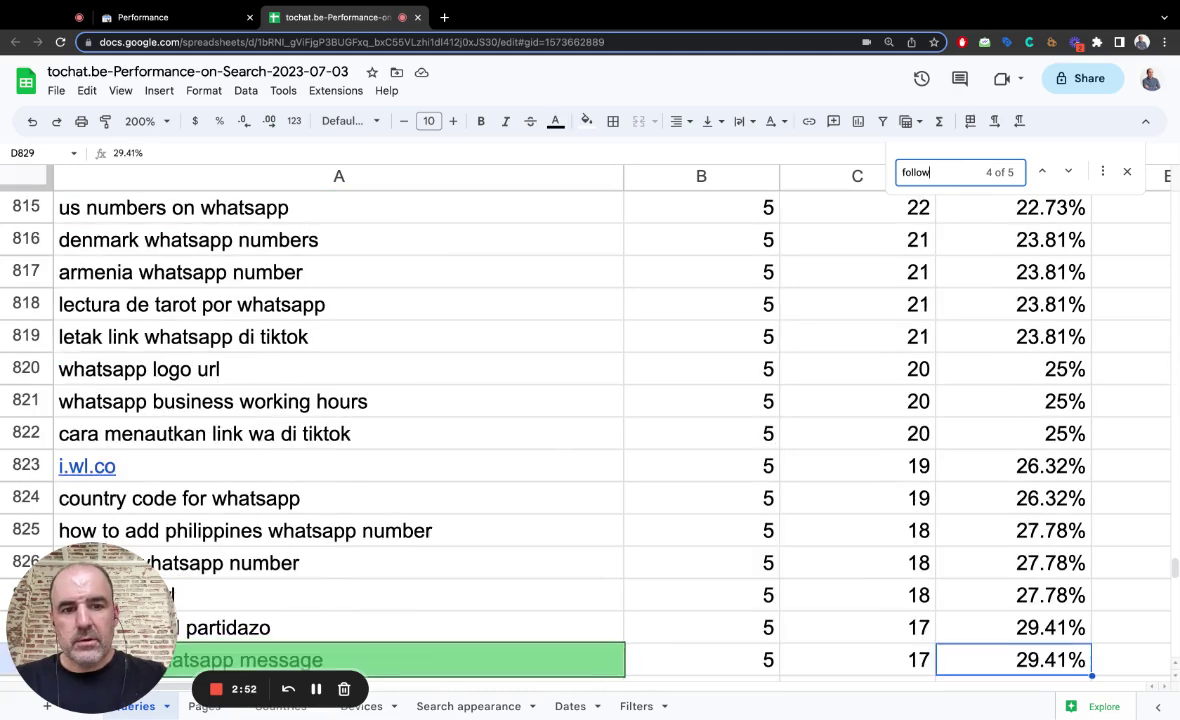
key("Return")
key("Return")
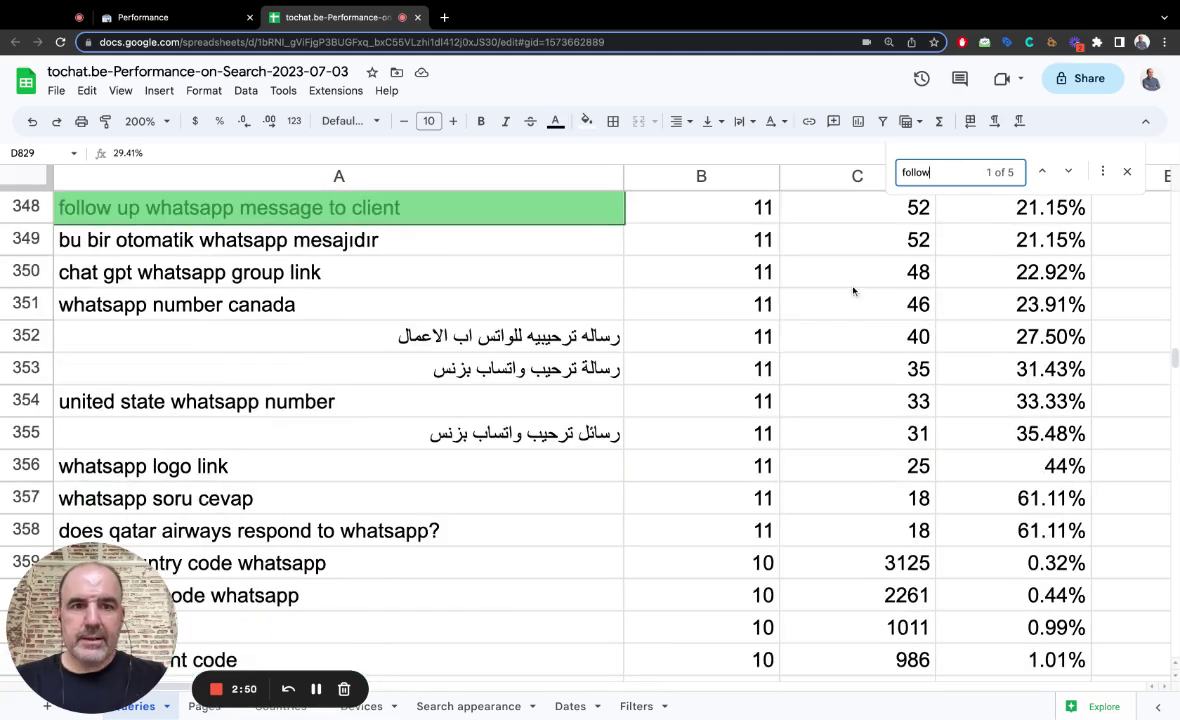
key("Return")
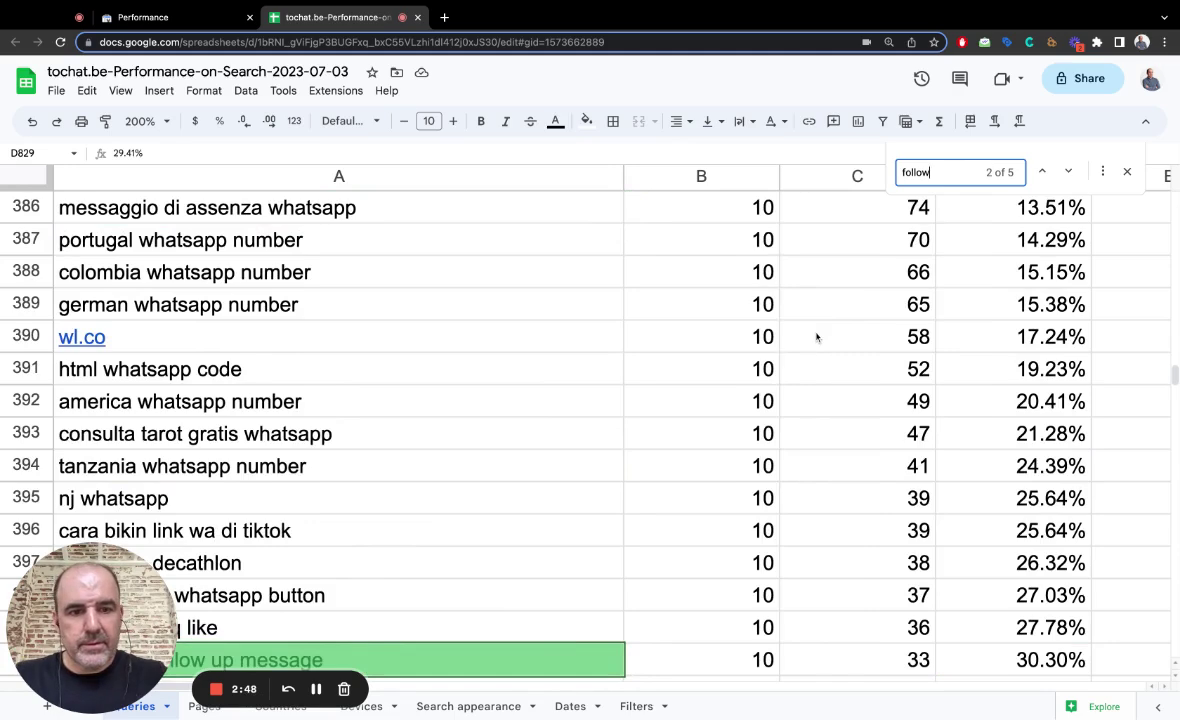
key("Return")
key("Return")
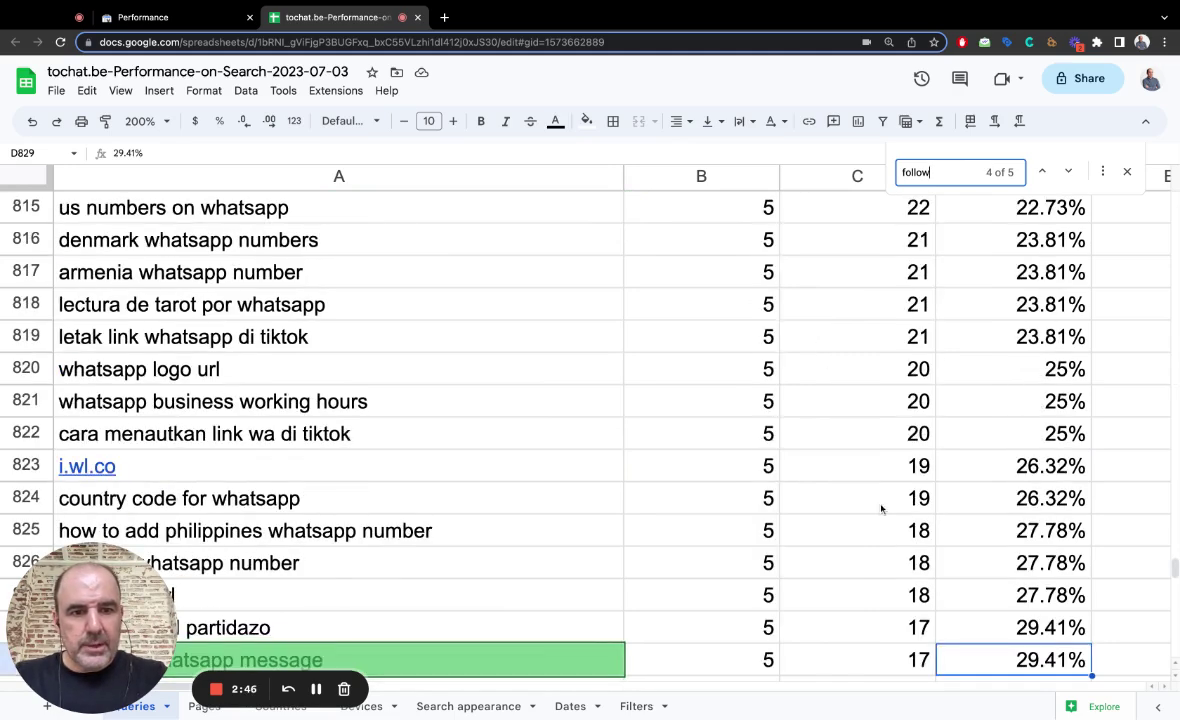
key("Return")
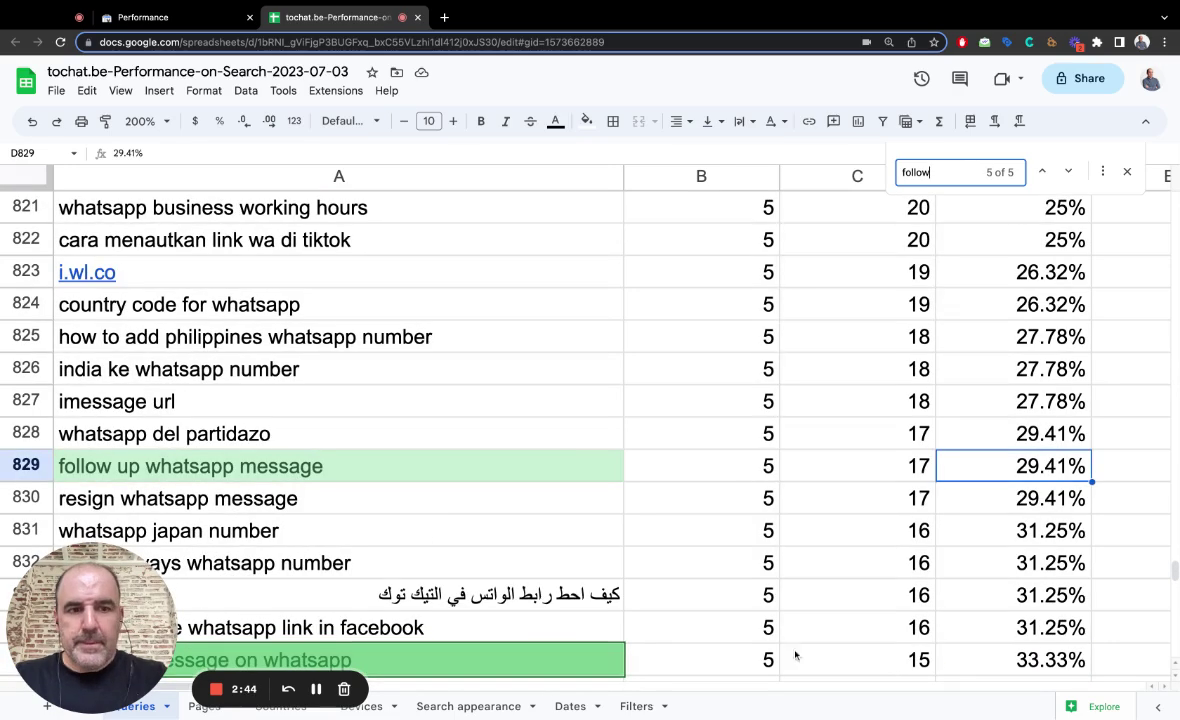
left_click(380, 474)
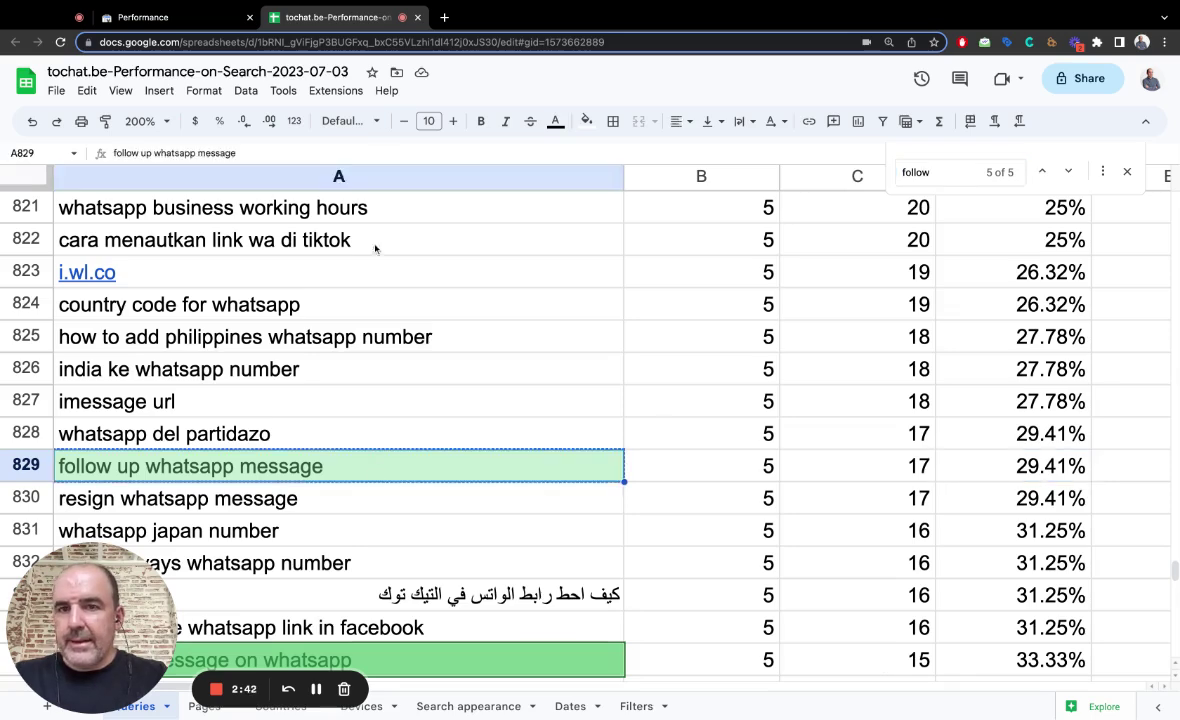
Step: Web-search 'follow up whatsapp message' in a new tab and read the top-ranking tochat.be article
left_click(445, 19)
type("follow up whatsapp message")
key("Return")
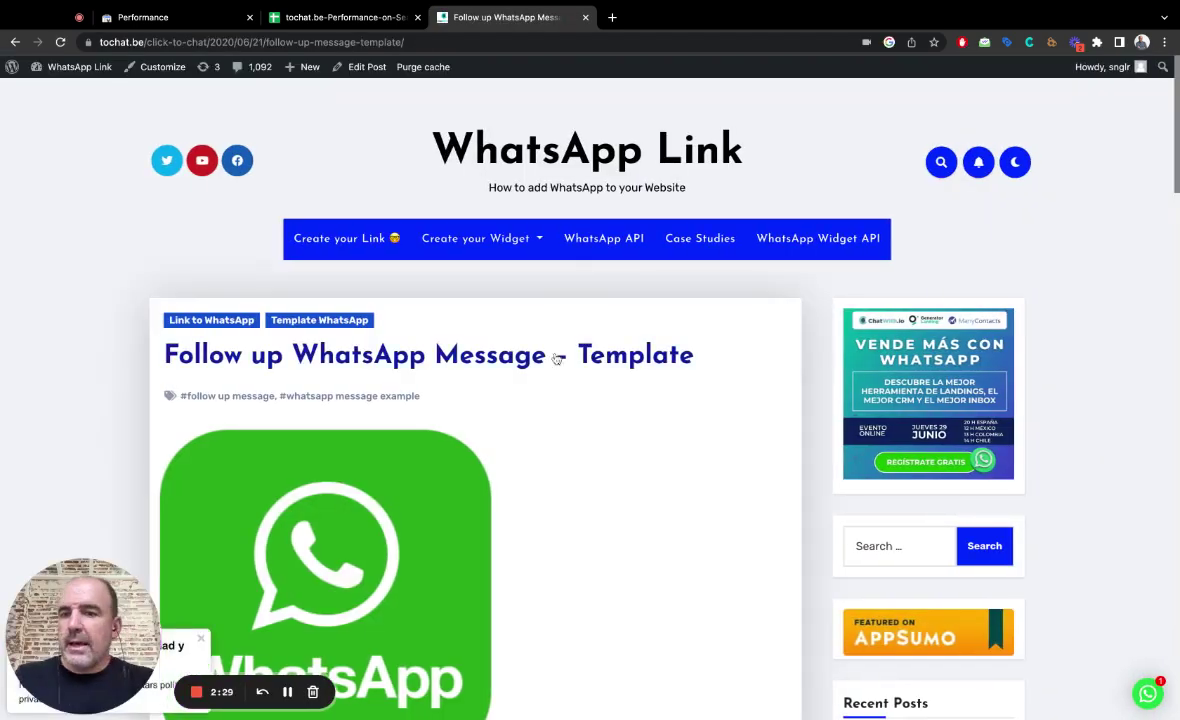
scroll(556, 357, "down", 2)
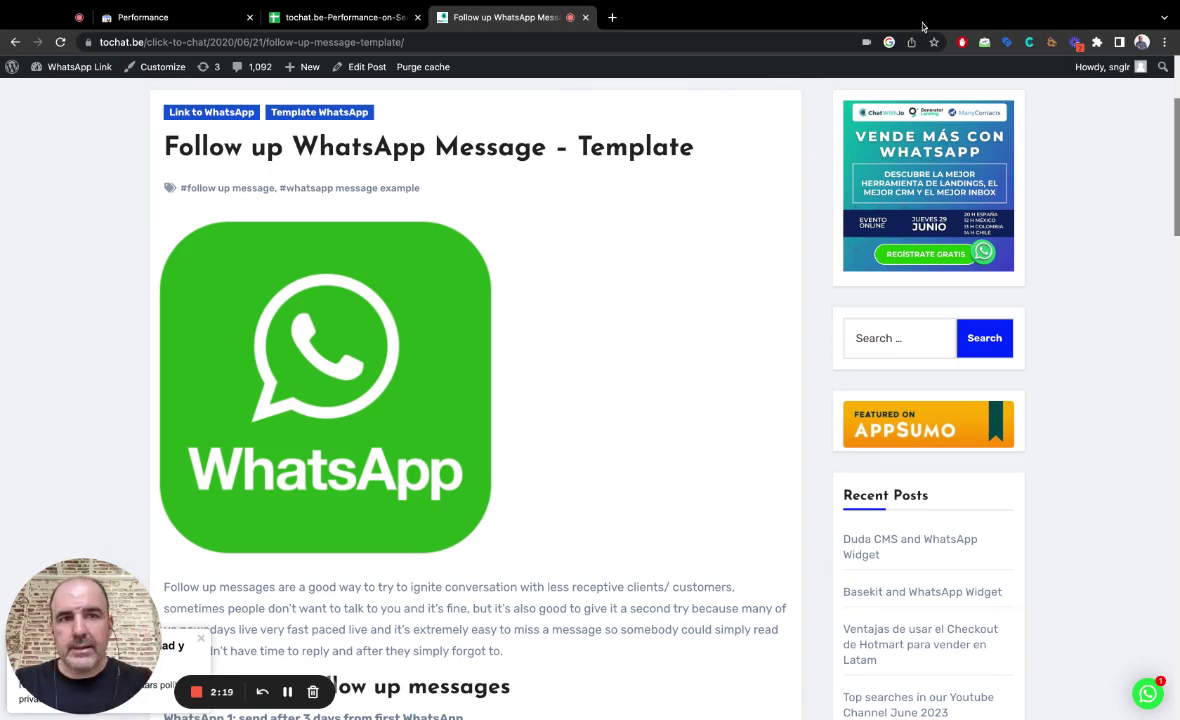
Step: Open the post in the WordPress editor, scroll the sidebar to Idiomas and select the title
left_click(367, 67)
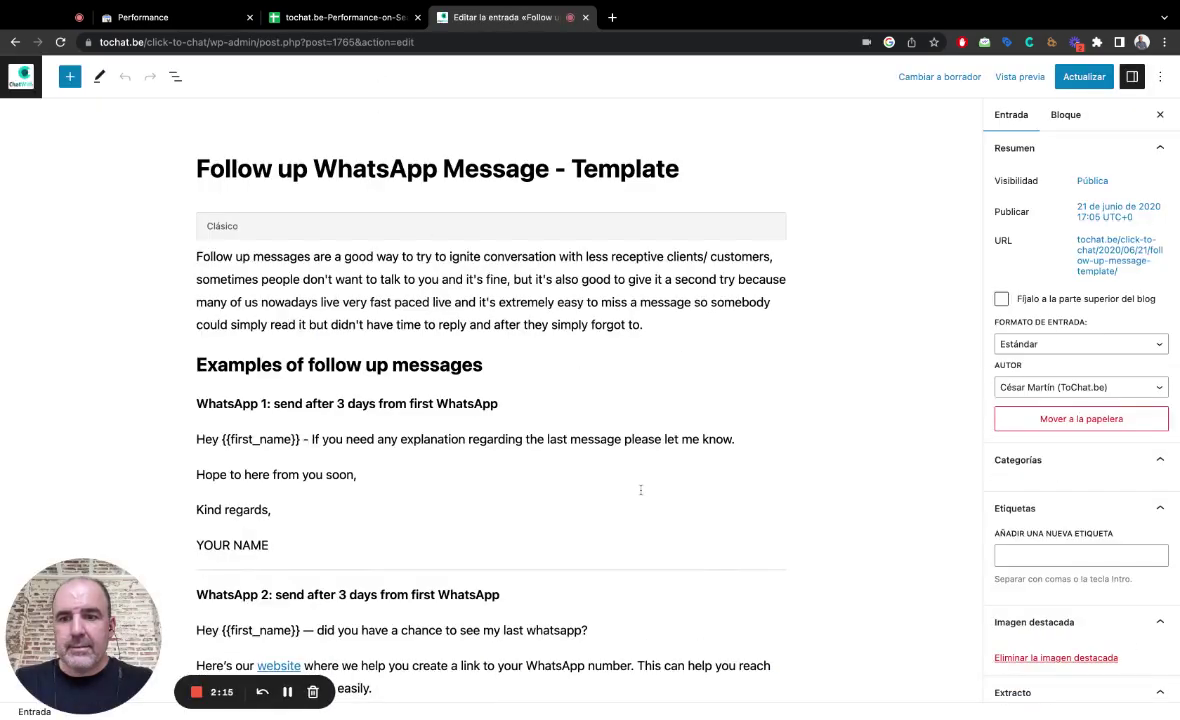
scroll(1048, 604, "down", 2)
scroll(1048, 604, "down", 2)
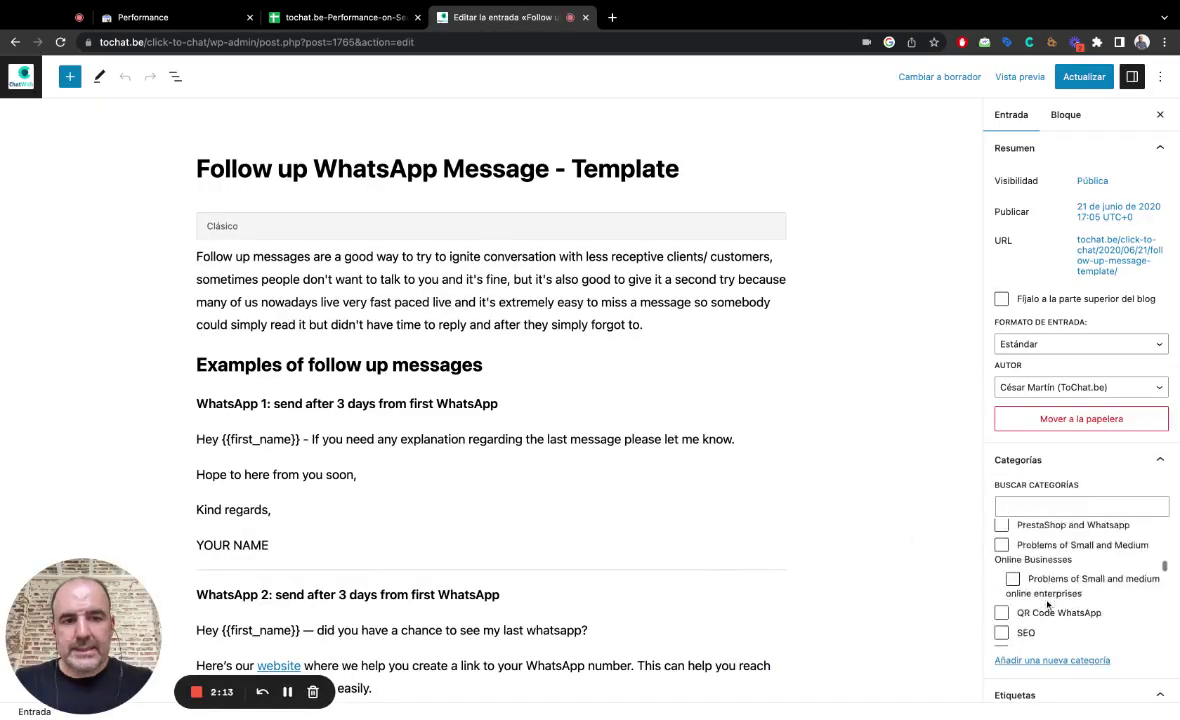
scroll(1048, 604, "down", 2)
scroll(1045, 443, "down", 1)
scroll(1045, 443, "down", 5)
scroll(1045, 443, "down", 5)
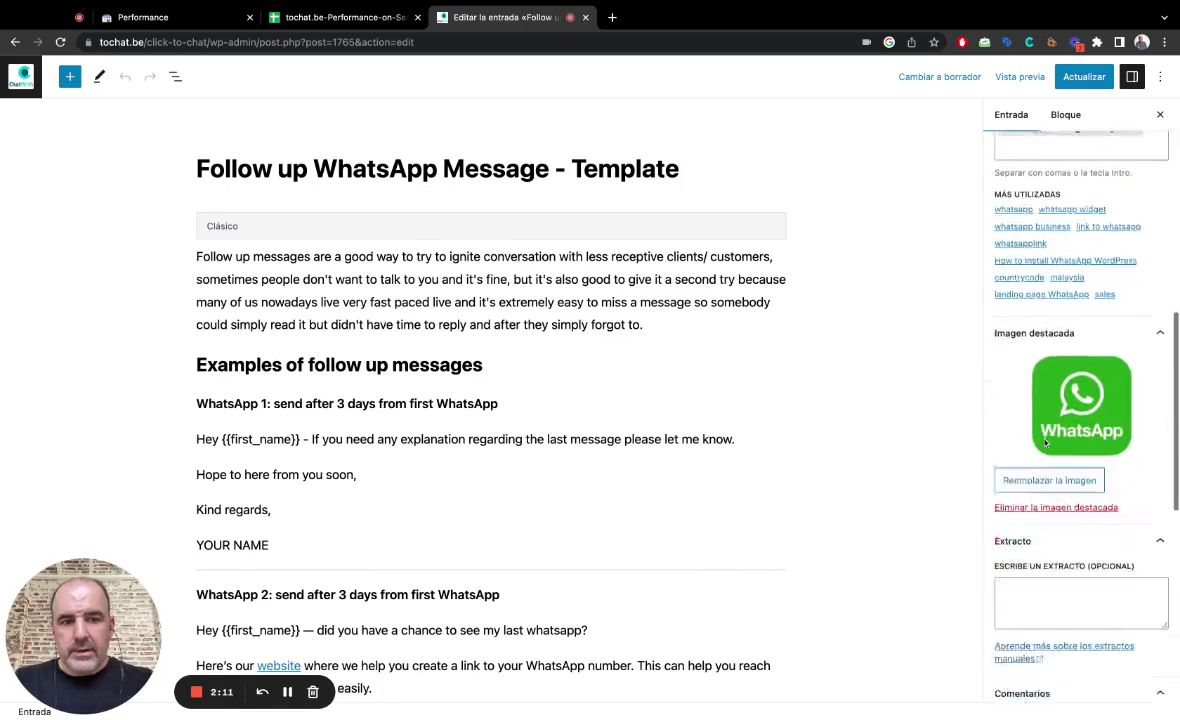
scroll(1045, 443, "down", 5)
scroll(1045, 443, "down", 3)
scroll(1028, 350, "down", 1)
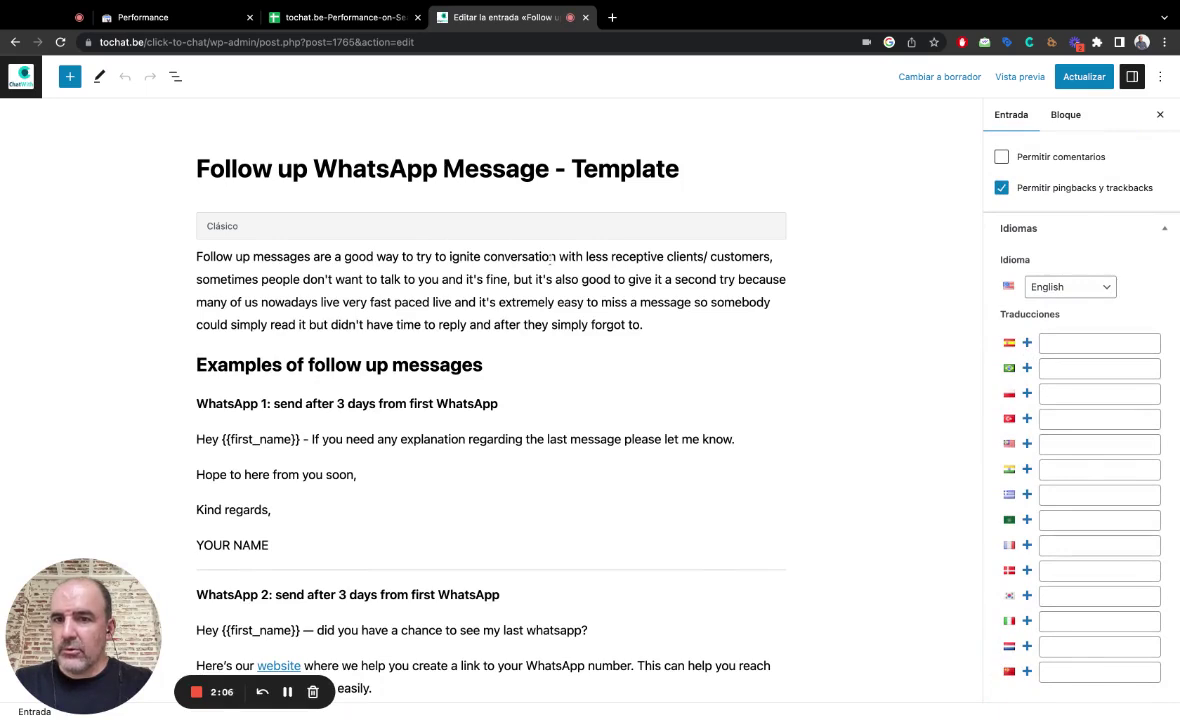
triple_click(418, 168)
key("ctrl+c")
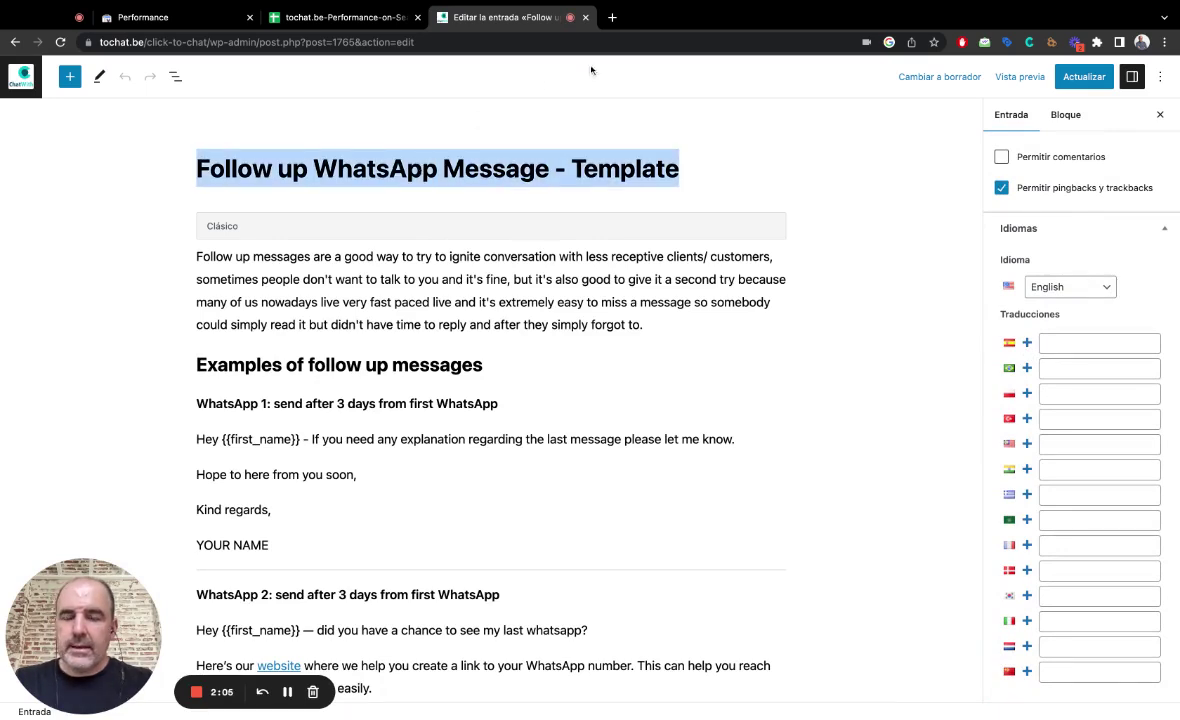
Step: Open Google Translate in a new tab and paste the post title for translation
left_click(612, 18)
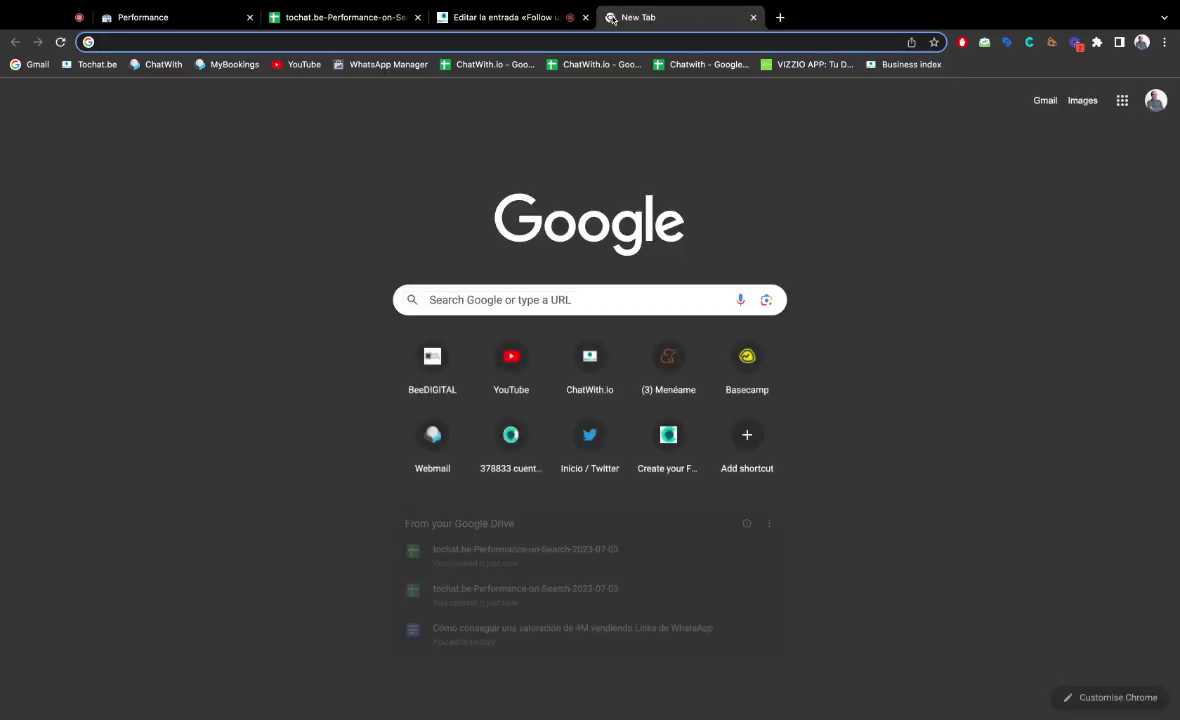
type("goo")
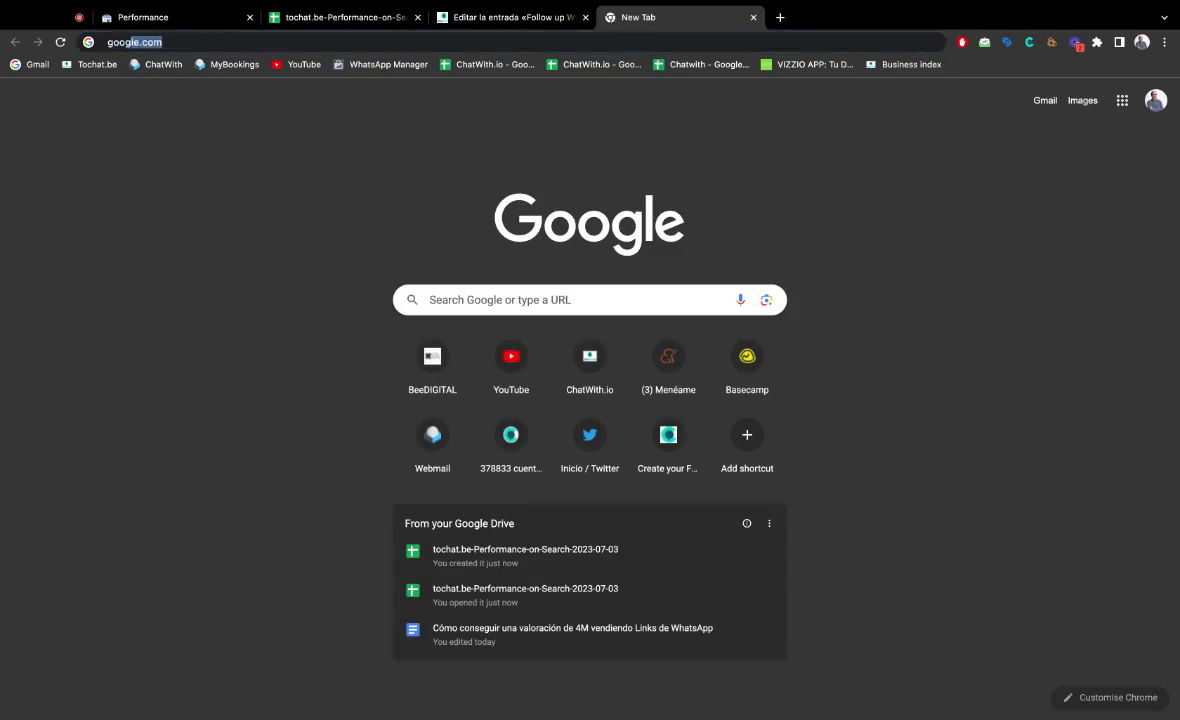
type("gle tra")
key("Return")
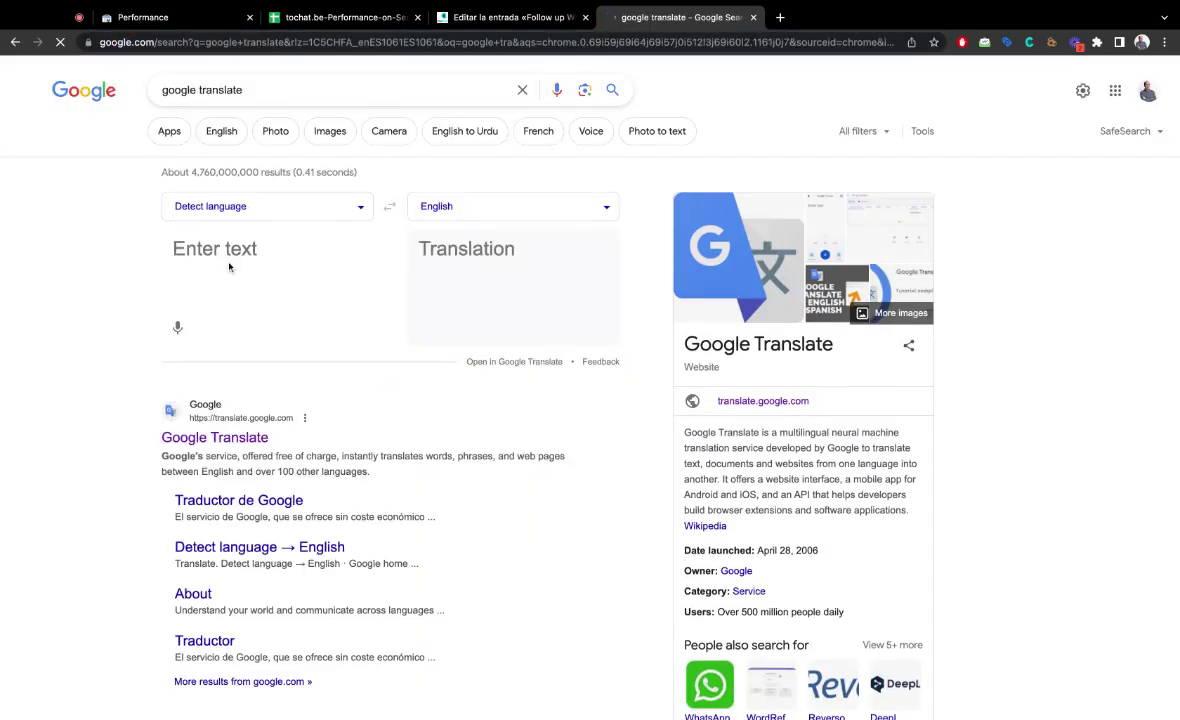
left_click(215, 245)
key("ctrl+v")
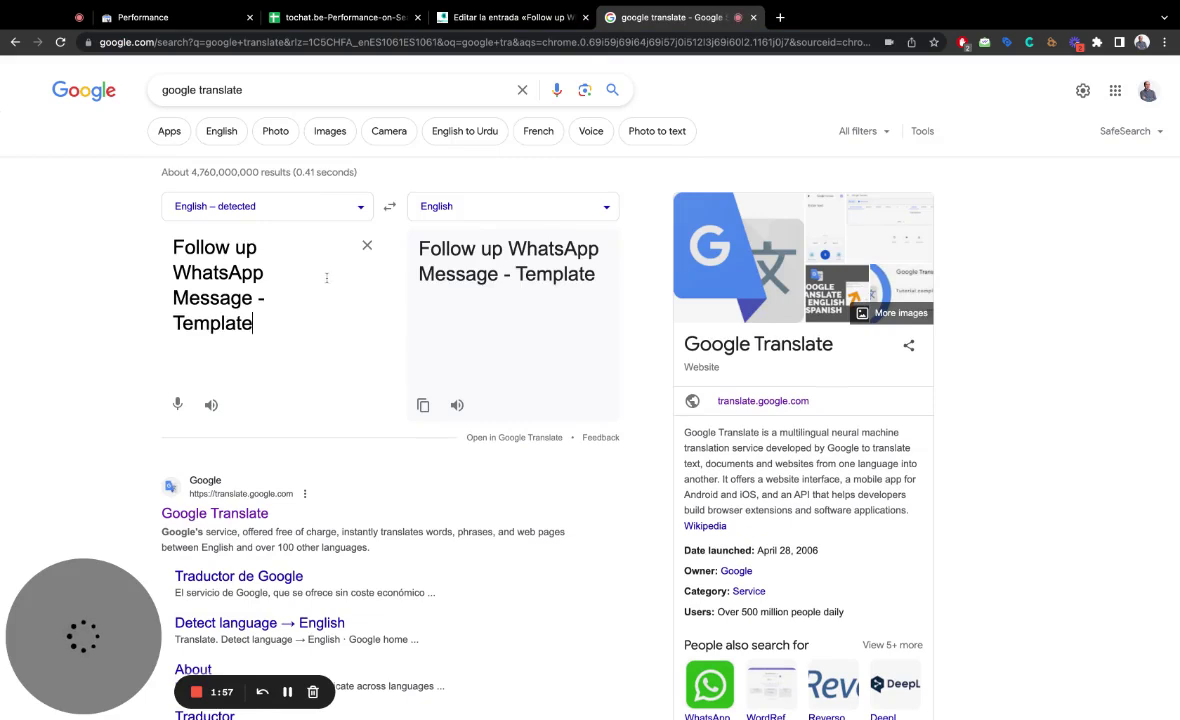
Step: Translate the title into Polish, then Turkish, then Malay
left_click(450, 205)
type("po")
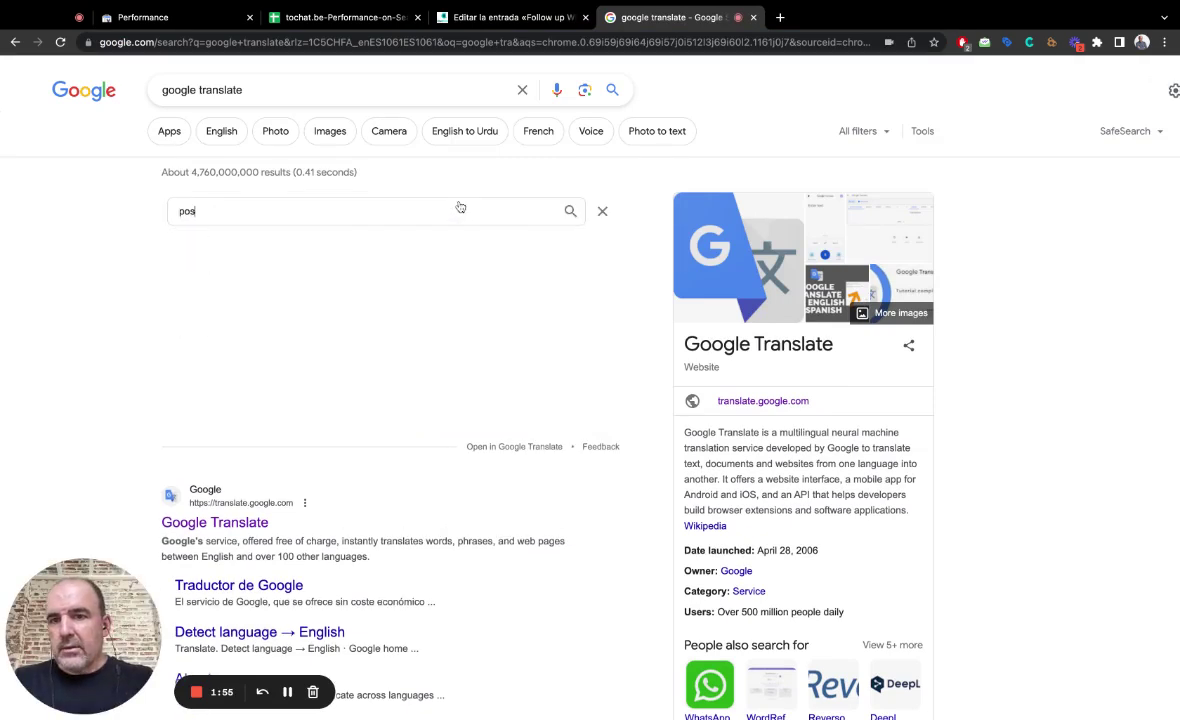
type("lis")
left_click(438, 247)
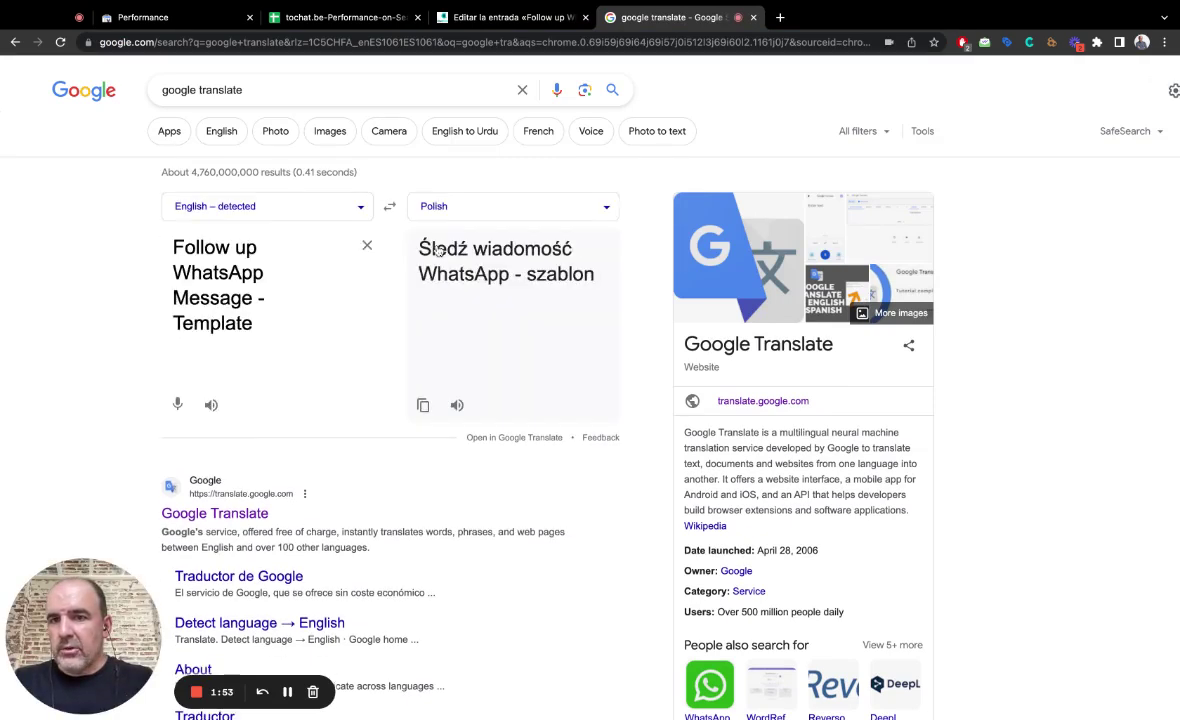
left_click(484, 205)
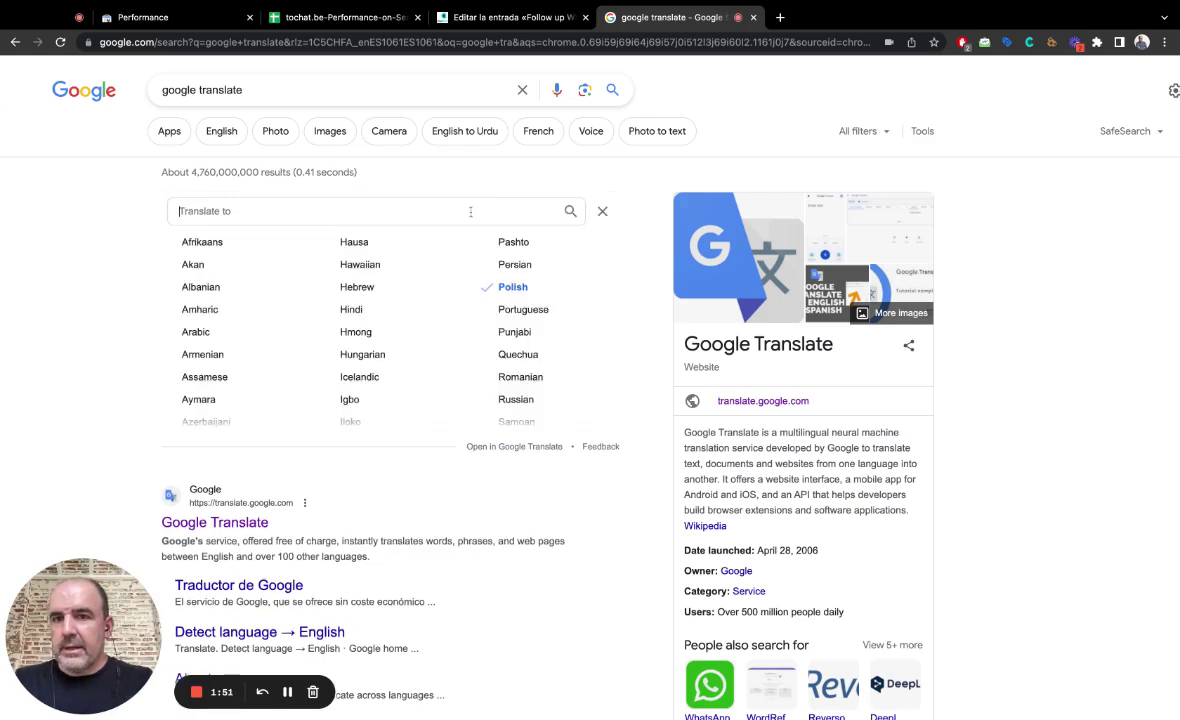
type("turkis")
left_click(442, 248)
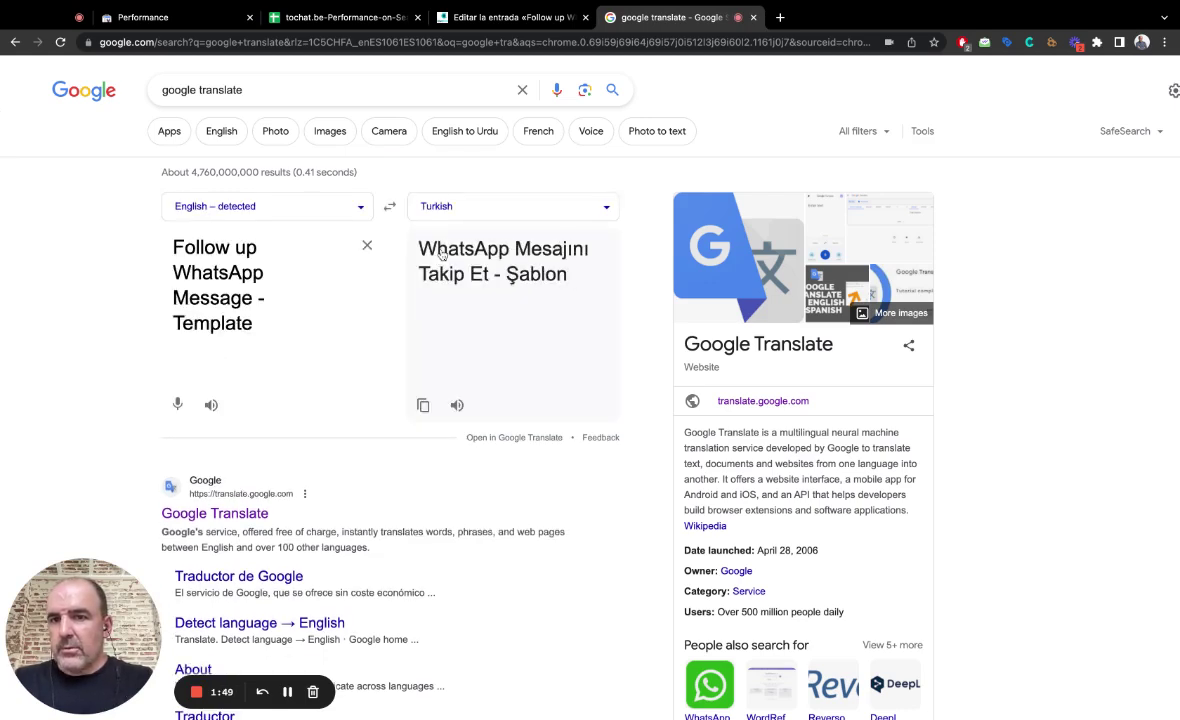
left_click(482, 208)
type("m")
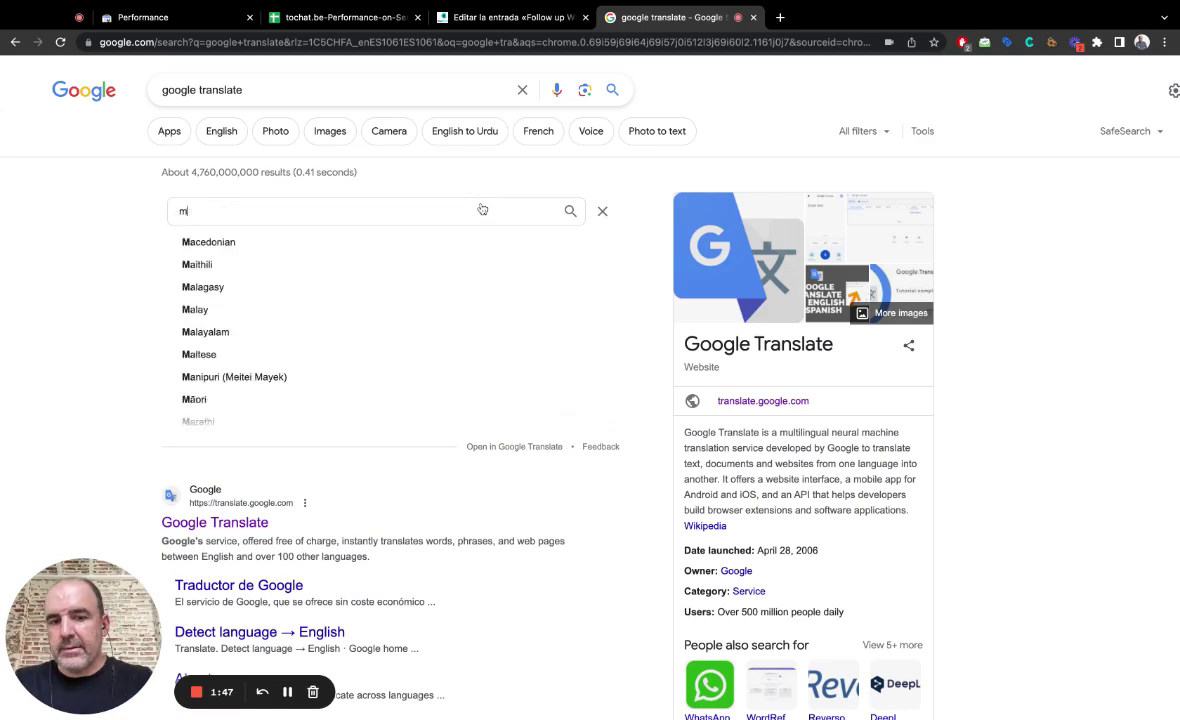
type("alay")
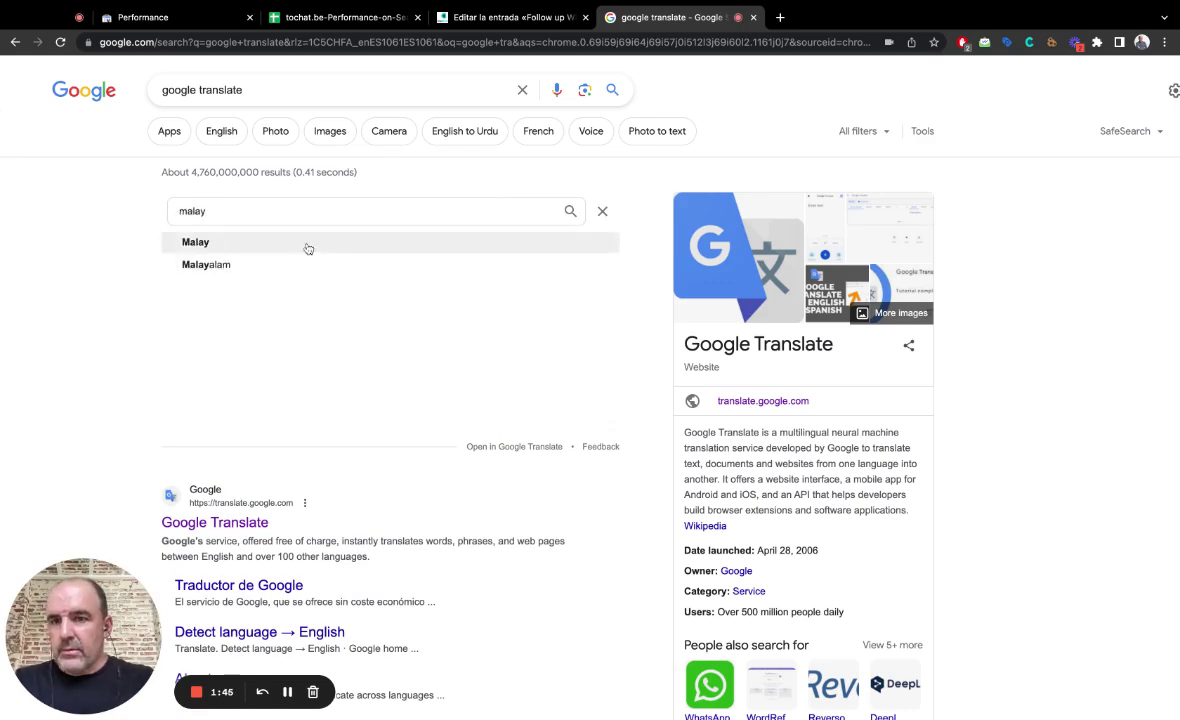
left_click(305, 244)
Step: Search the target-language list for Hindi, correcting the mistyped 'indi'
left_click(450, 205)
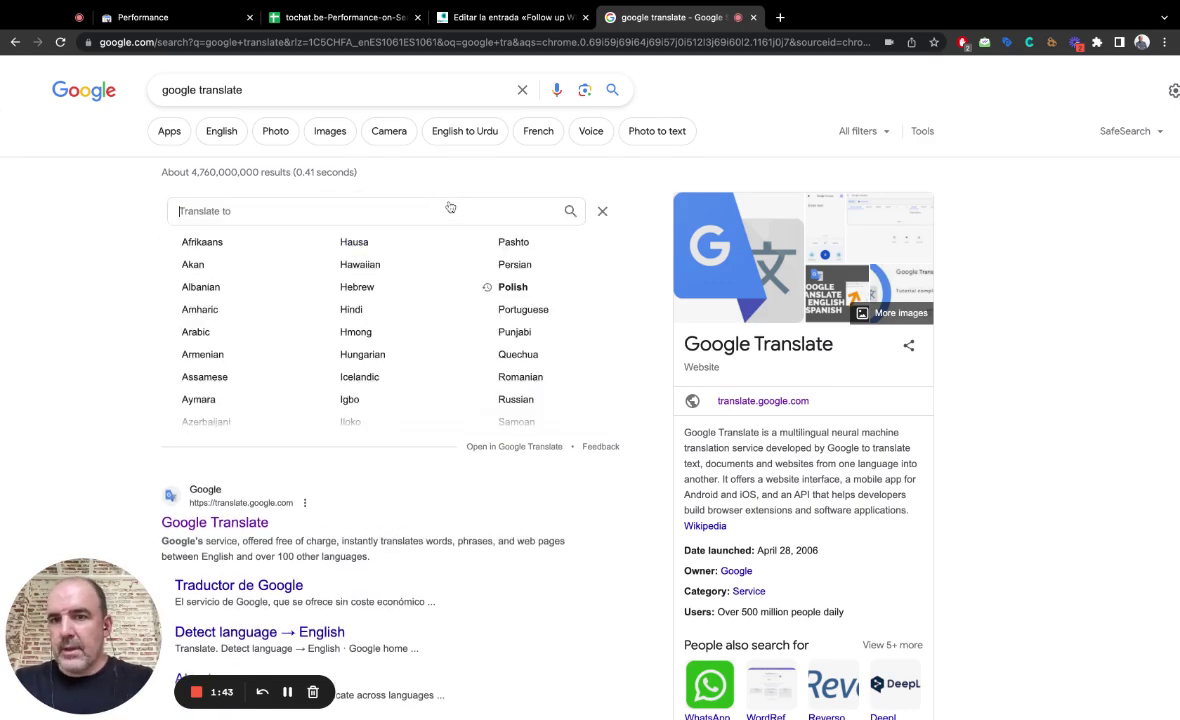
type("indi")
key("BackSpace")
key("BackSpace")
key("BackSpace")
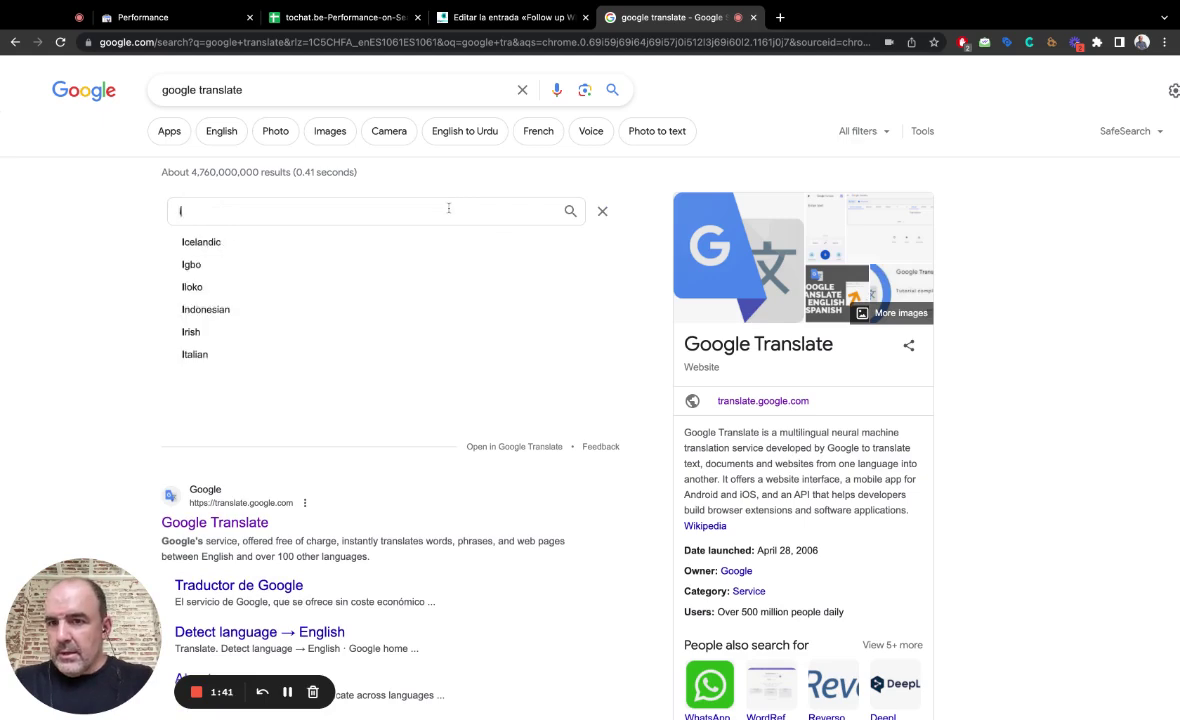
key("BackSpace")
Step: Translate the title into Hindi, then Italian: 'Messaggio di follow-up WhatsApp - Modello'
type("hin")
left_click(321, 244)
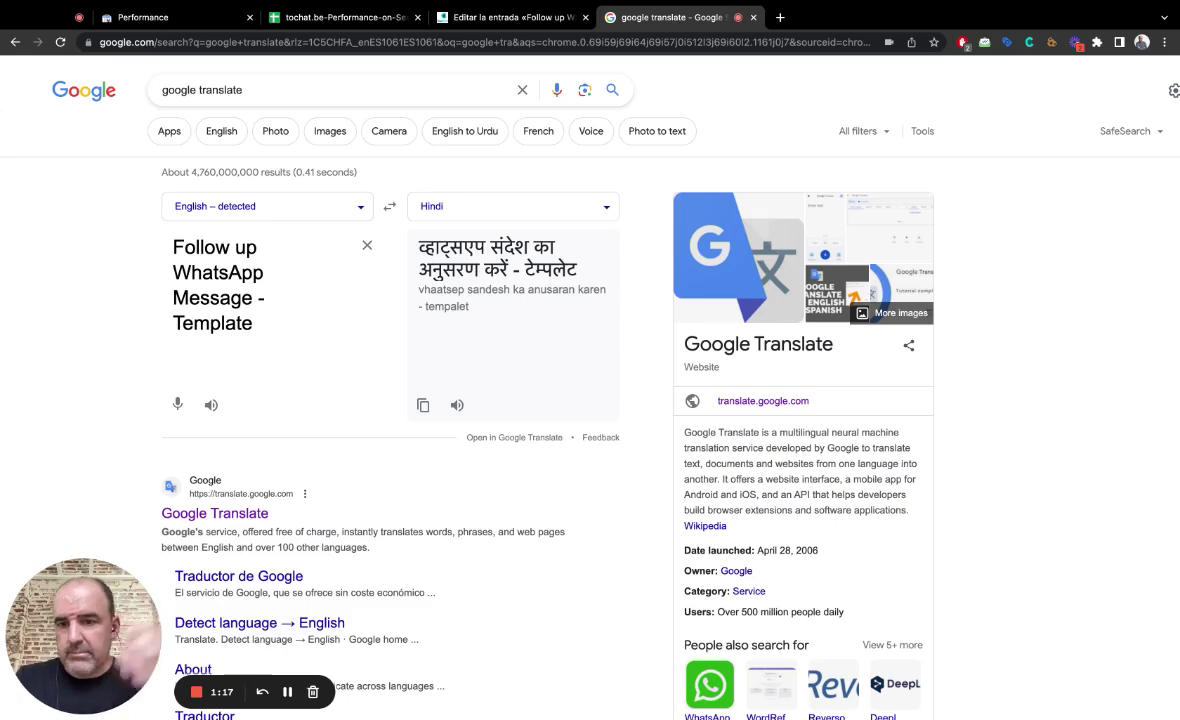
left_click(482, 201)
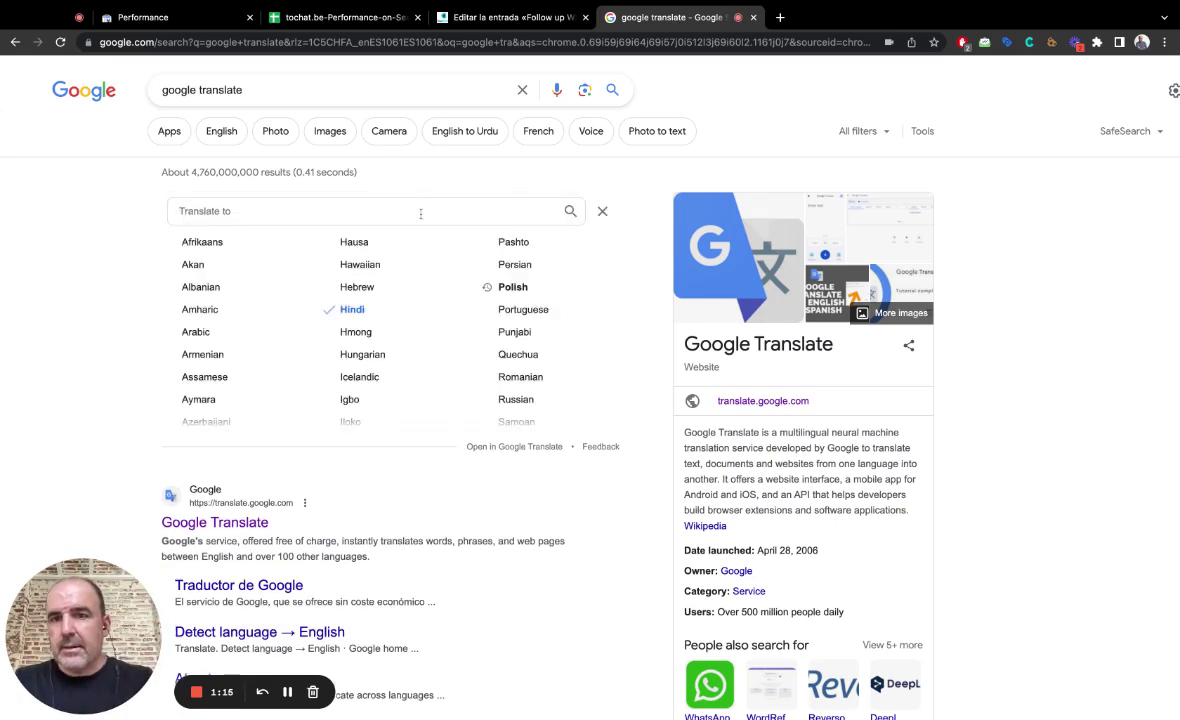
type("itali")
key("Return")
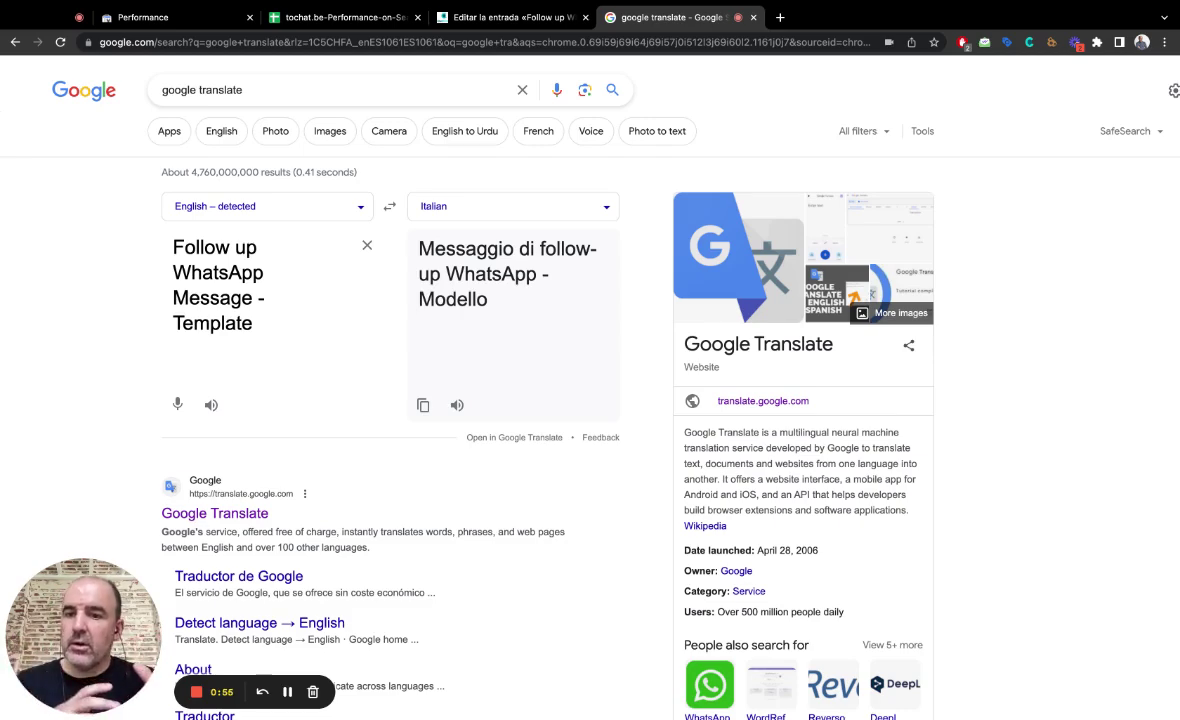
Step: Return to the 'Editar la entrada' WordPress editor for the Follow up WhatsApp Message post
left_click(497, 18)
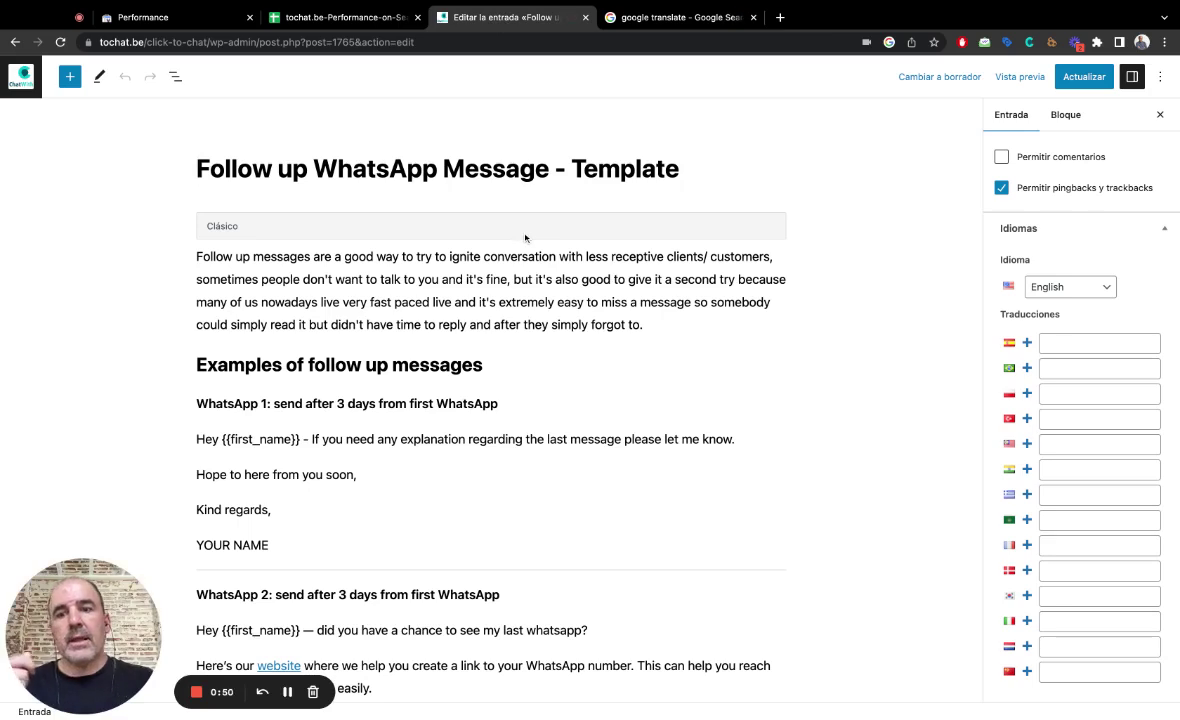